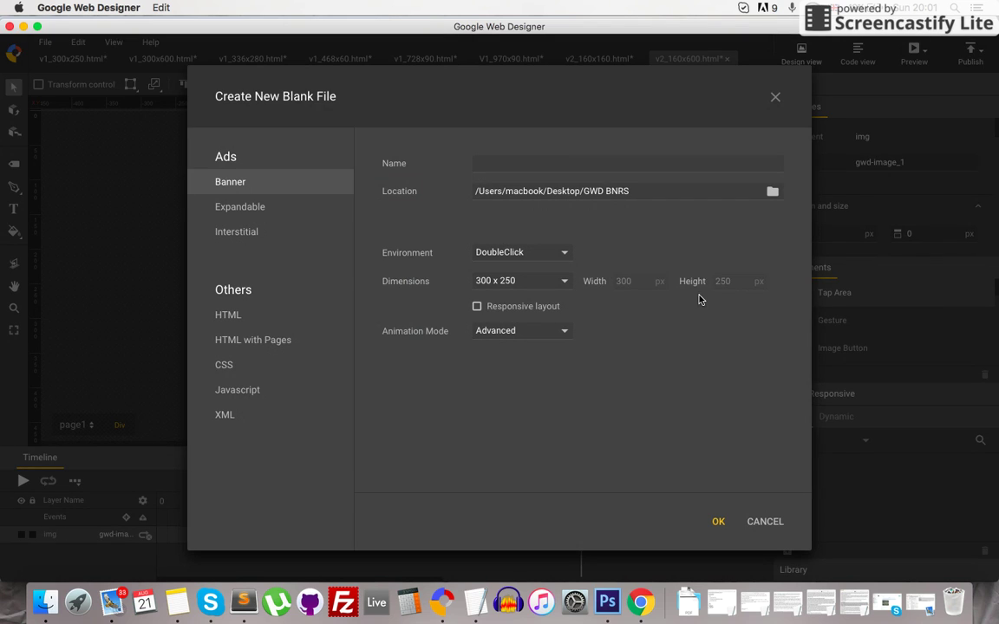
Name the new file v2_120x600, with AdWords environment and a Custom size
left_click(509, 162)
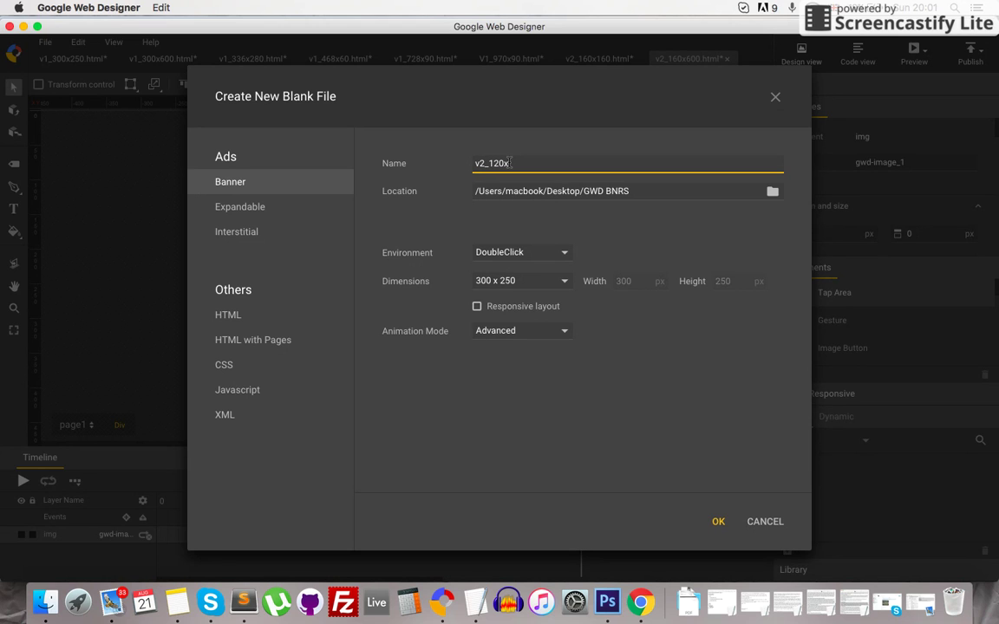
left_click(528, 252)
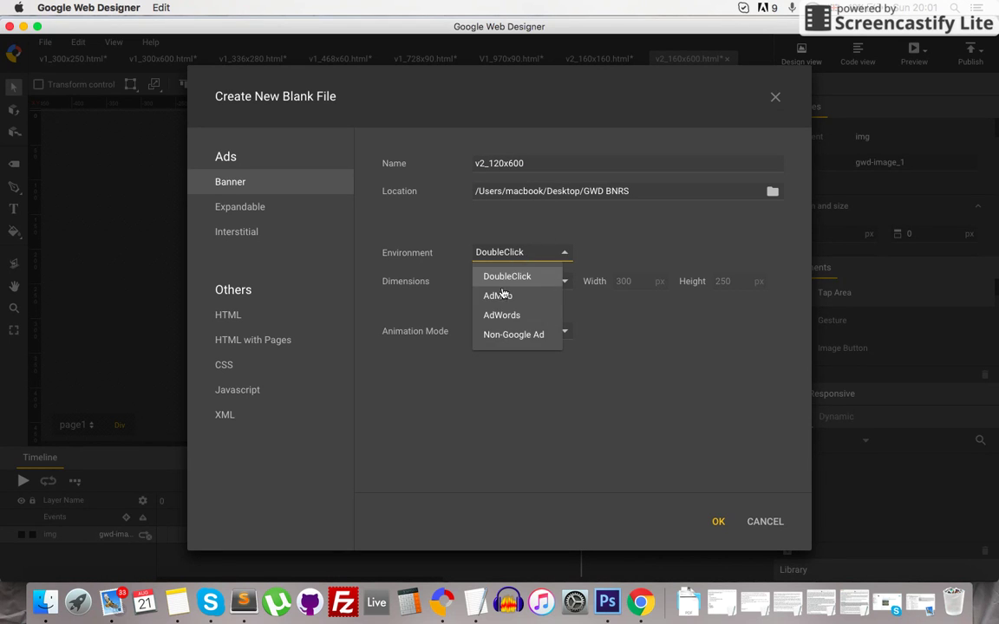
left_click(500, 315)
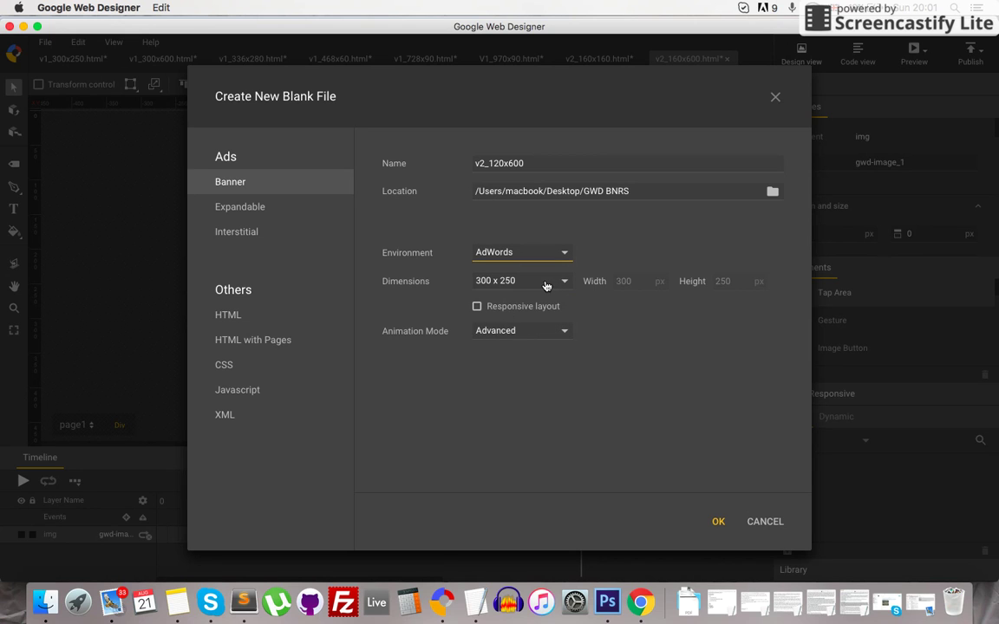
left_click(546, 285)
left_click(499, 440)
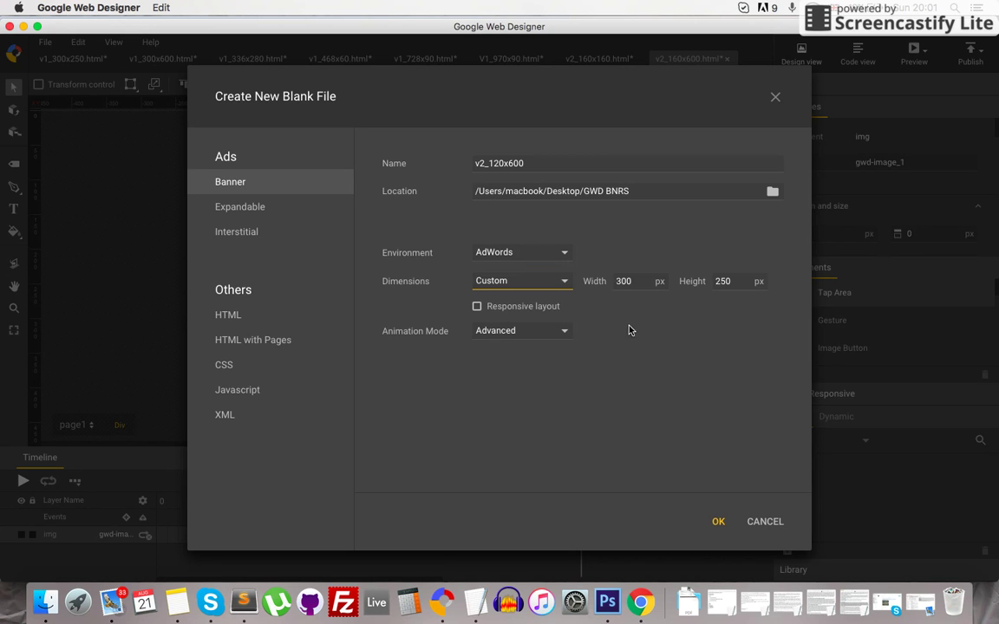
Set the banner to 120x600 with responsive layout and create the file
double_click(622, 281)
type("120")
left_click(731, 283)
type("600")
double_click(730, 280)
type("600")
left_click(477, 307)
left_click(716, 521)
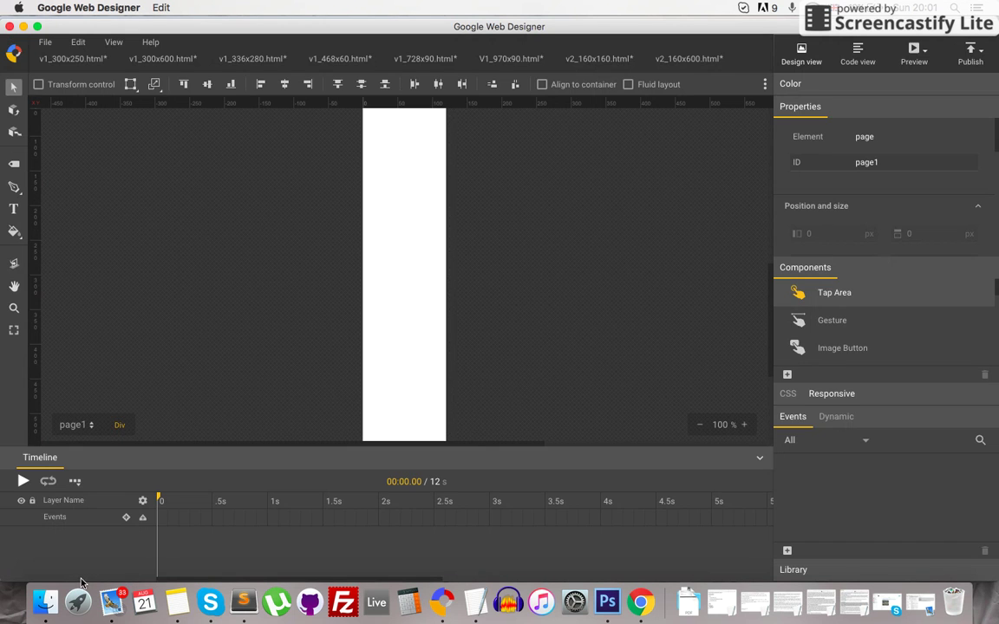
Preview the IMG folder images and drag V2 160x600.jpg onto the banner stage
left_click(45, 602)
left_click(785, 420, "super")
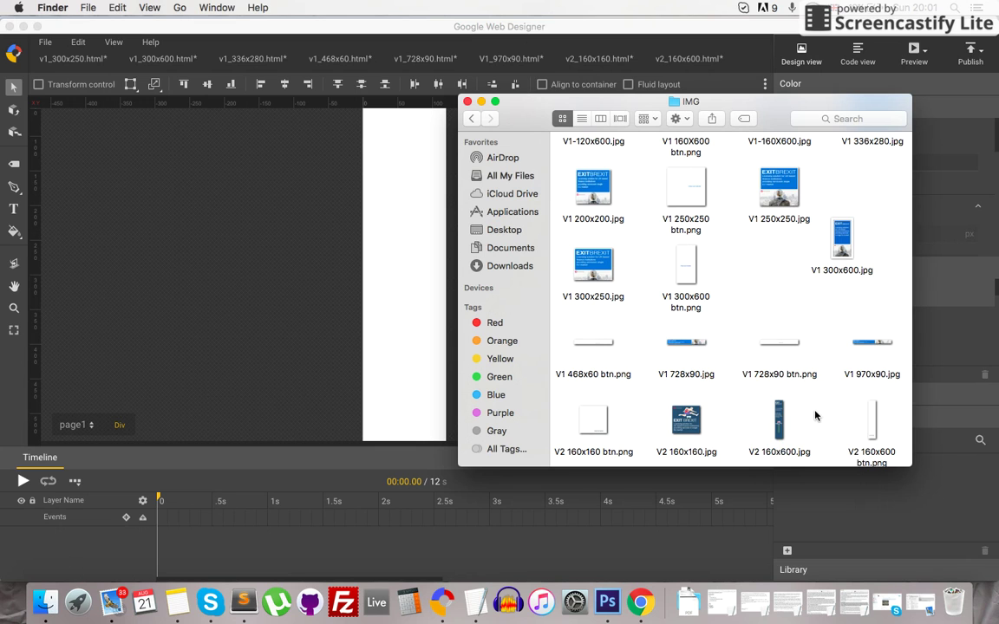
left_click(778, 423)
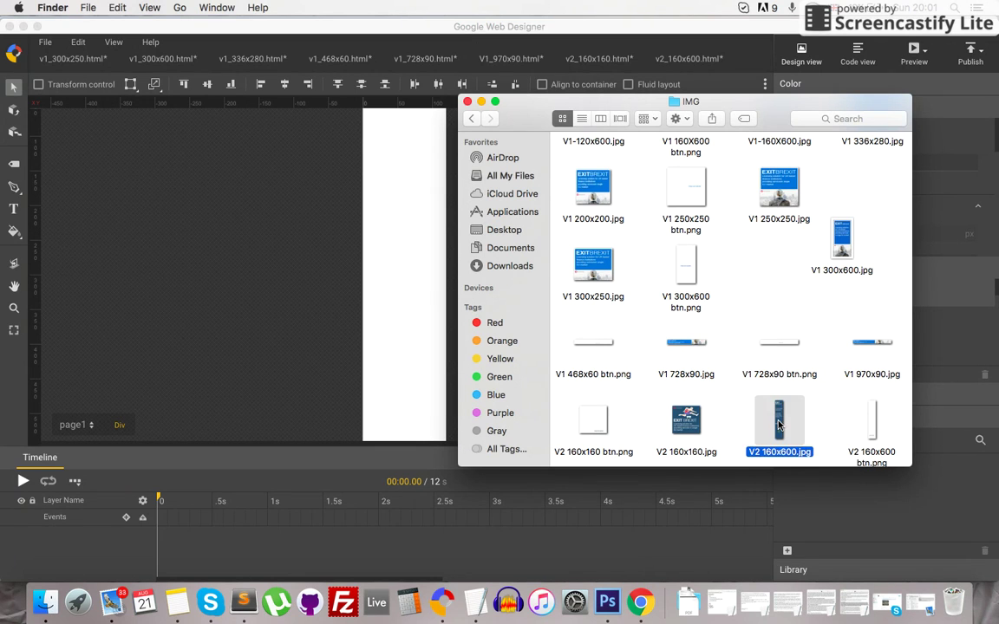
key("space")
key("space")
left_click(870, 422)
key("space")
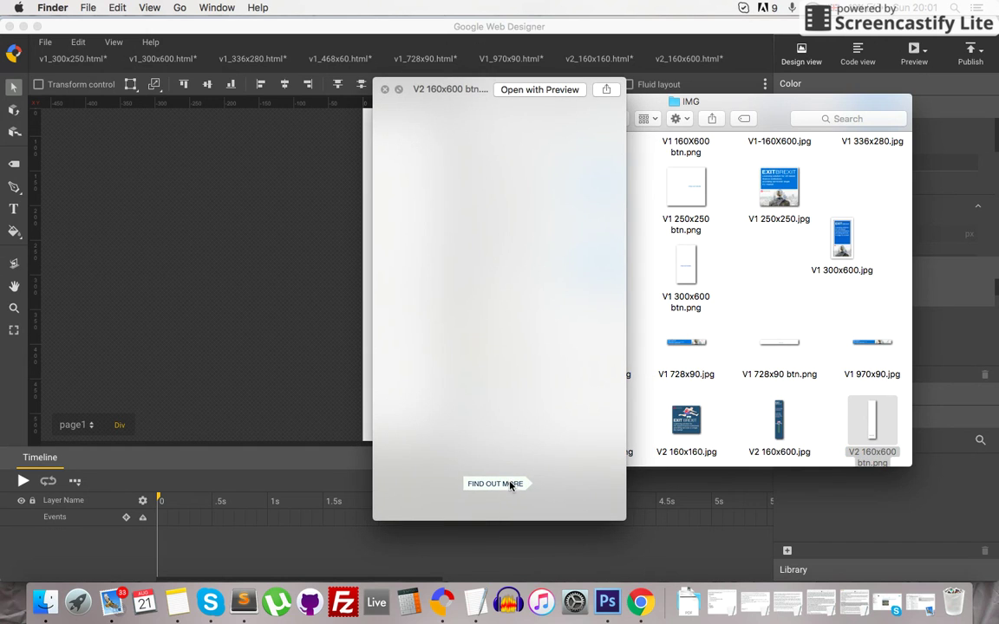
key("space")
left_click_drag(779, 424, 408, 289)
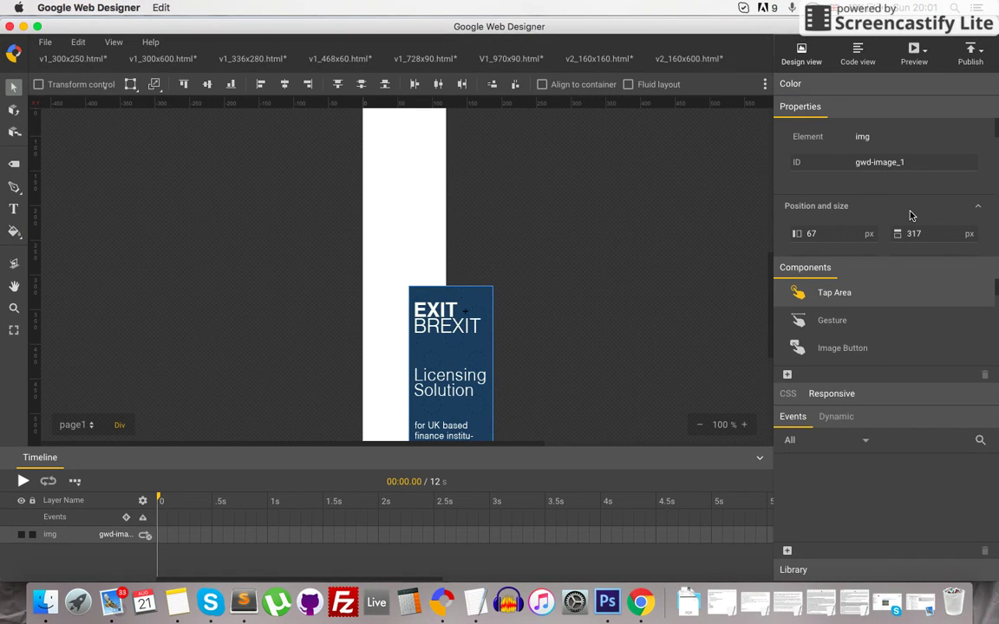
Position the artwork image at X 0, Y 0
left_click(827, 234)
type("0")
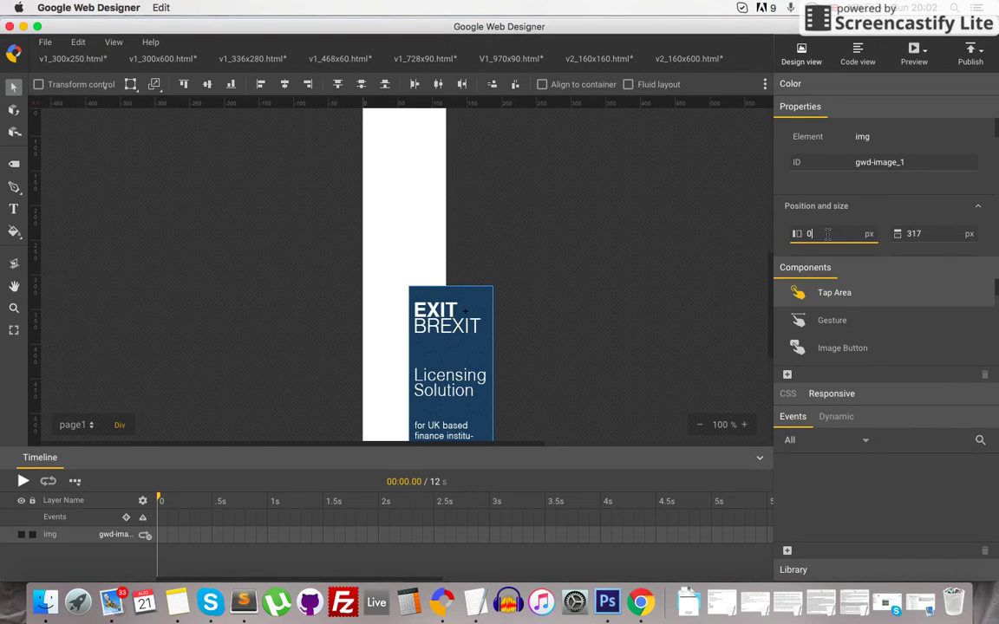
key("Tab")
type("0")
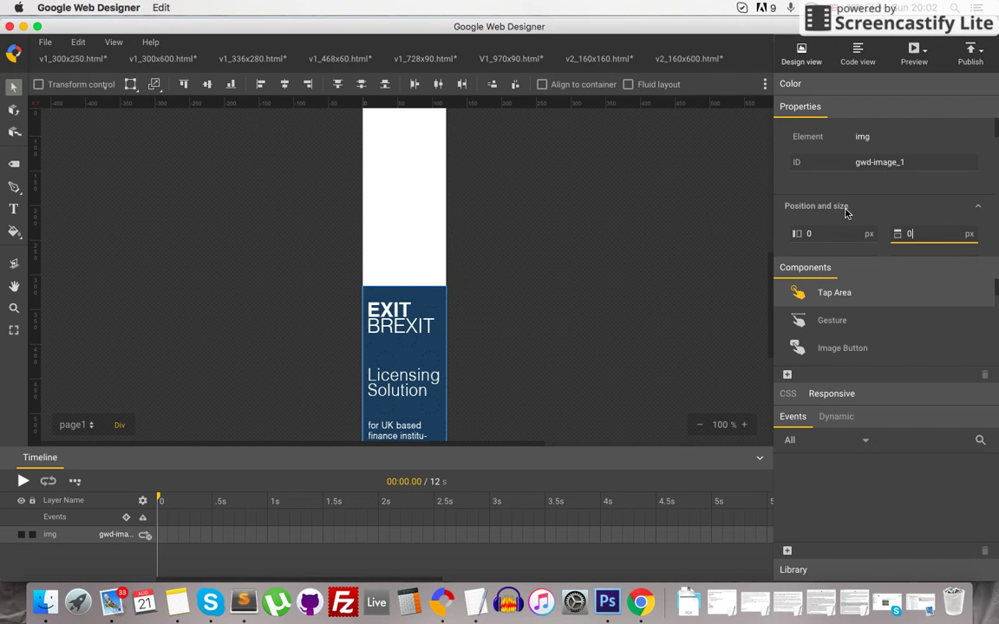
key("Return")
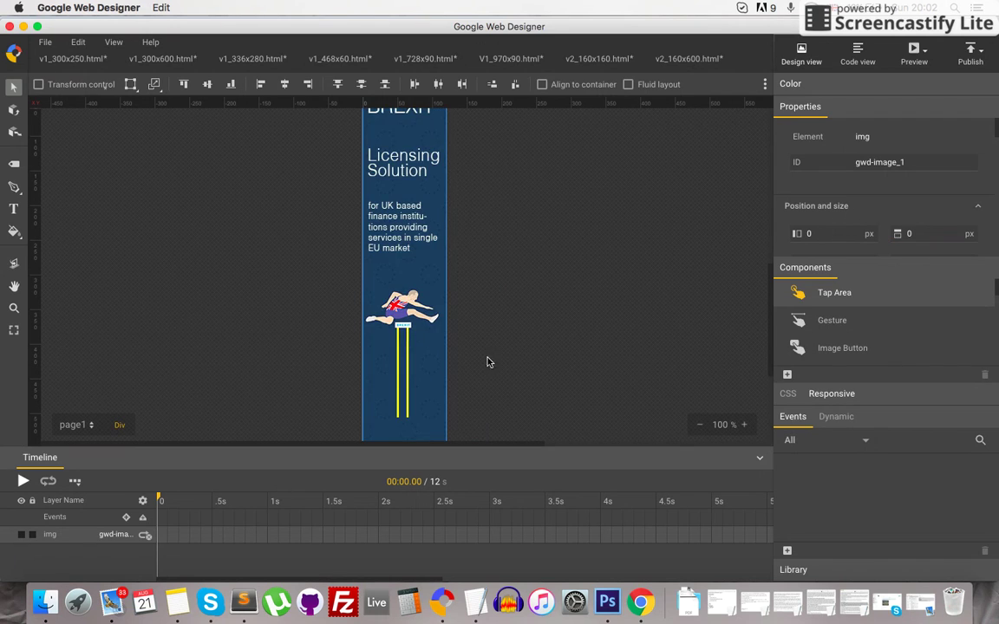
Zoom the canvas out to 78% so the whole banner fits
left_click(700, 425)
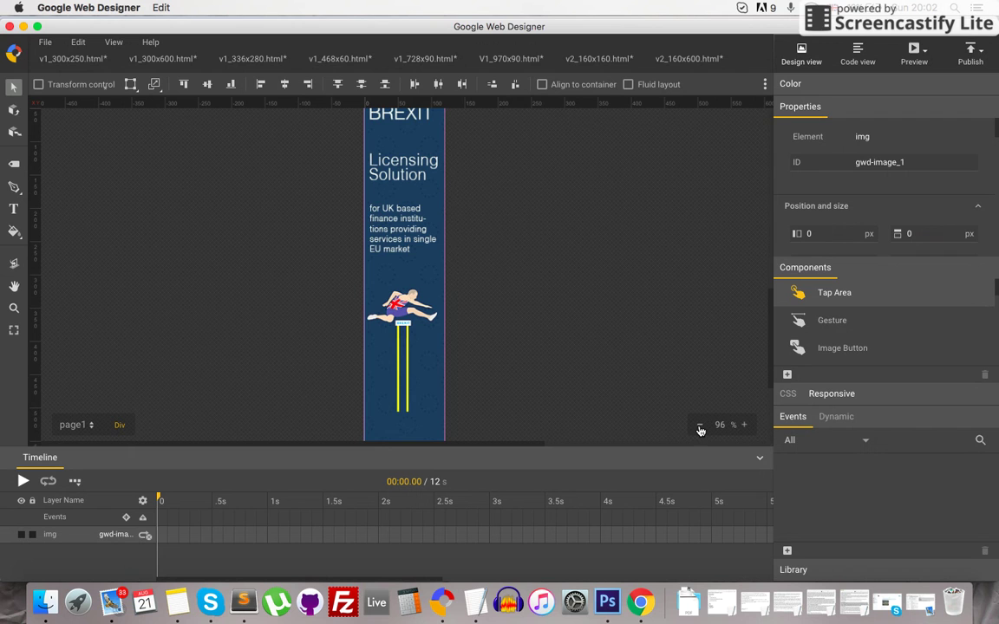
left_click(699, 426)
left_click(700, 426)
left_click(699, 426)
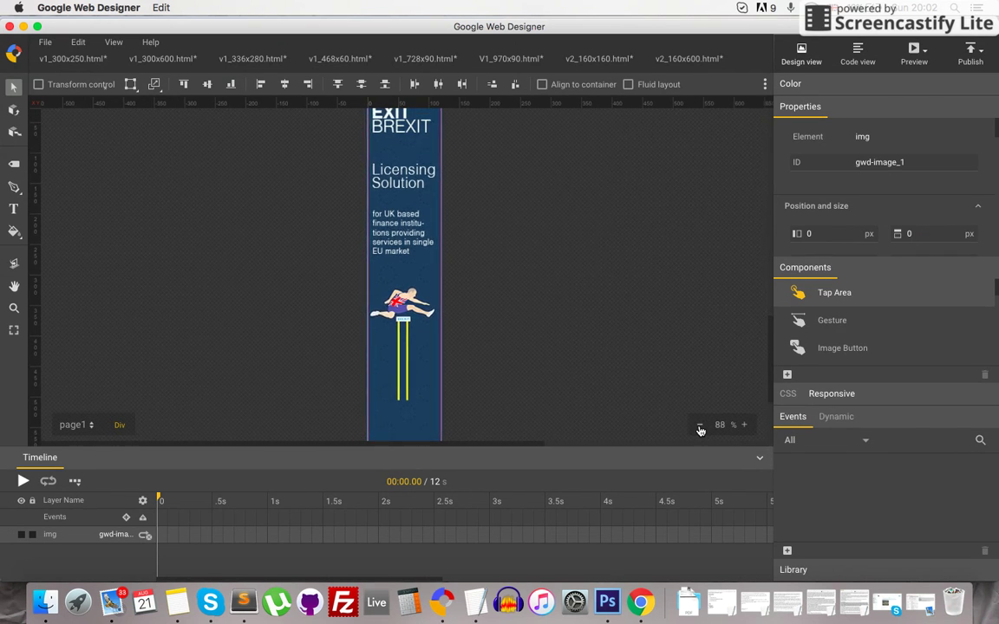
left_click(700, 426)
left_click(700, 426)
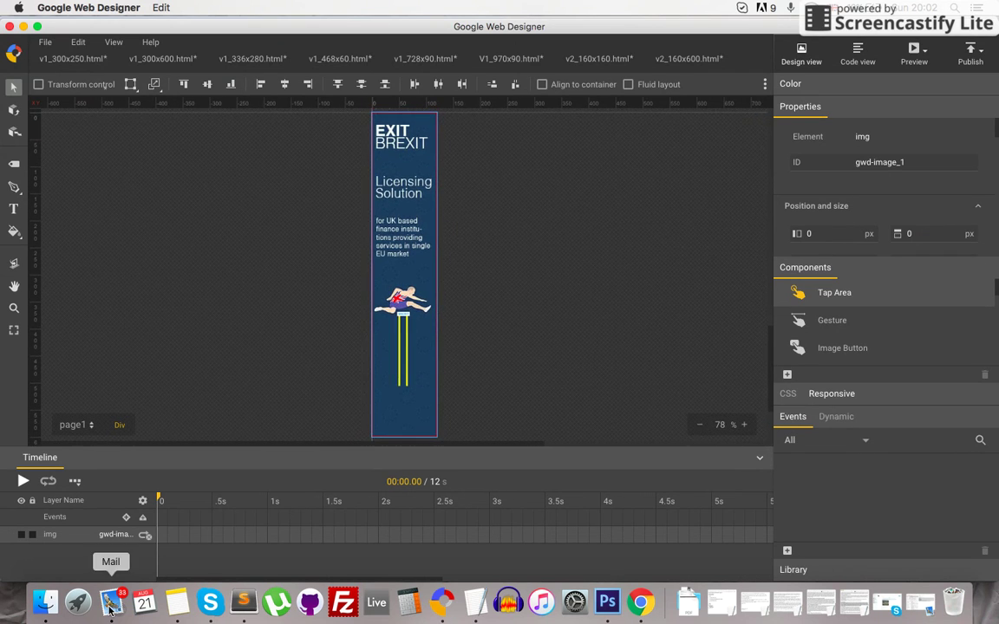
Drag V2 160x600 btn.png from Finder onto the banner
left_click(39, 611)
left_click_drag(870, 416, 373, 257)
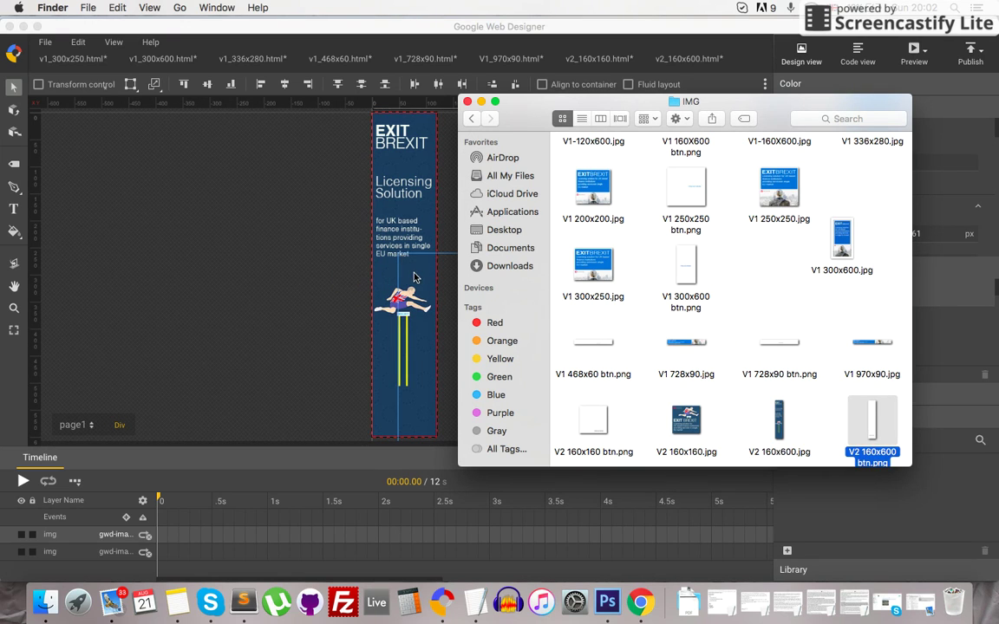
left_click(415, 280)
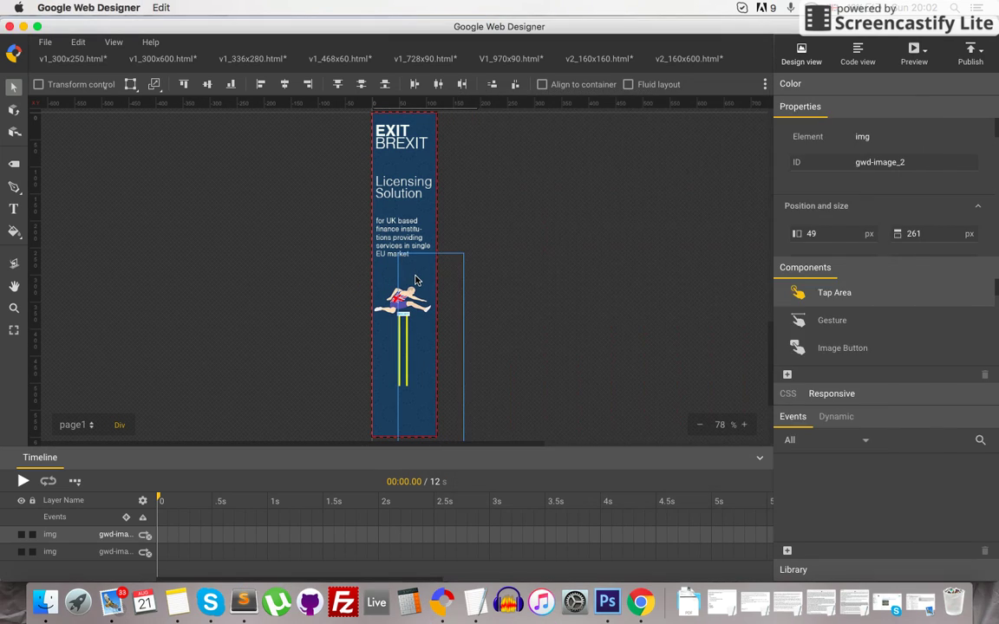
Set the button image's position to X 0, Y 0
double_click(812, 233)
type("0")
key("Tab")
type("0")
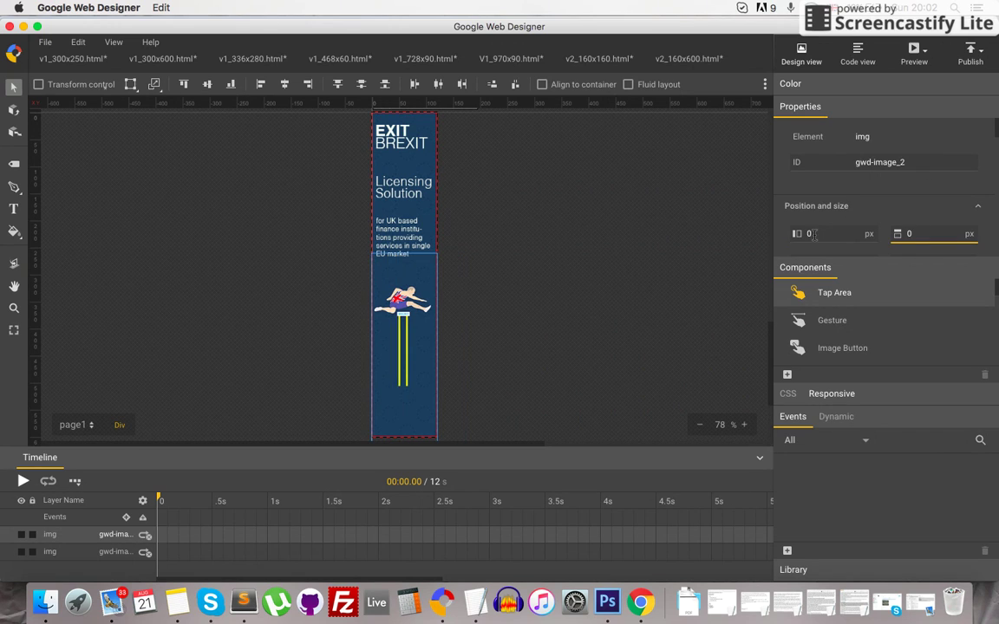
left_click(766, 189)
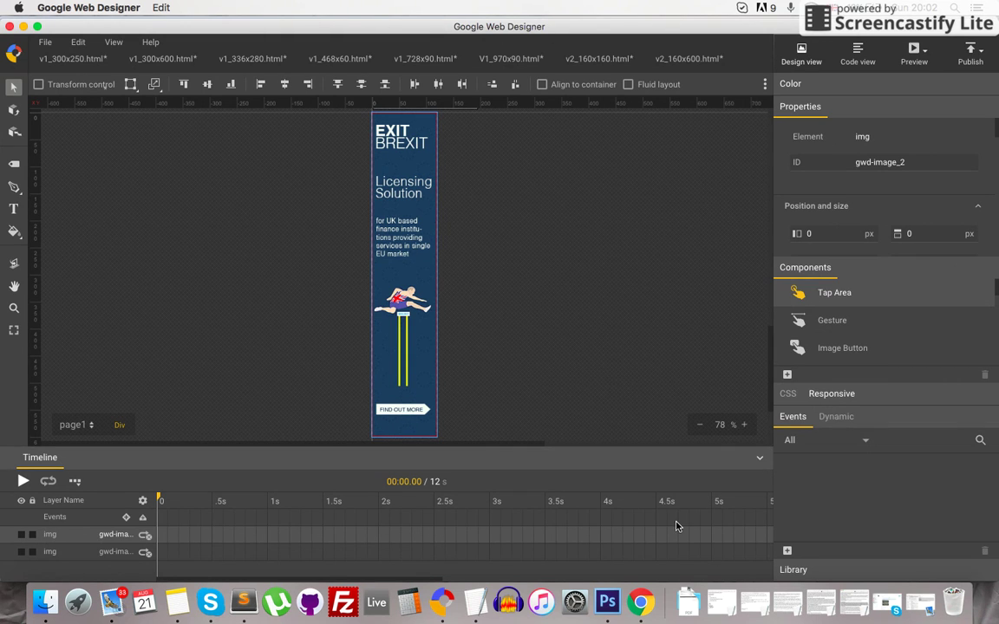
left_click(640, 602)
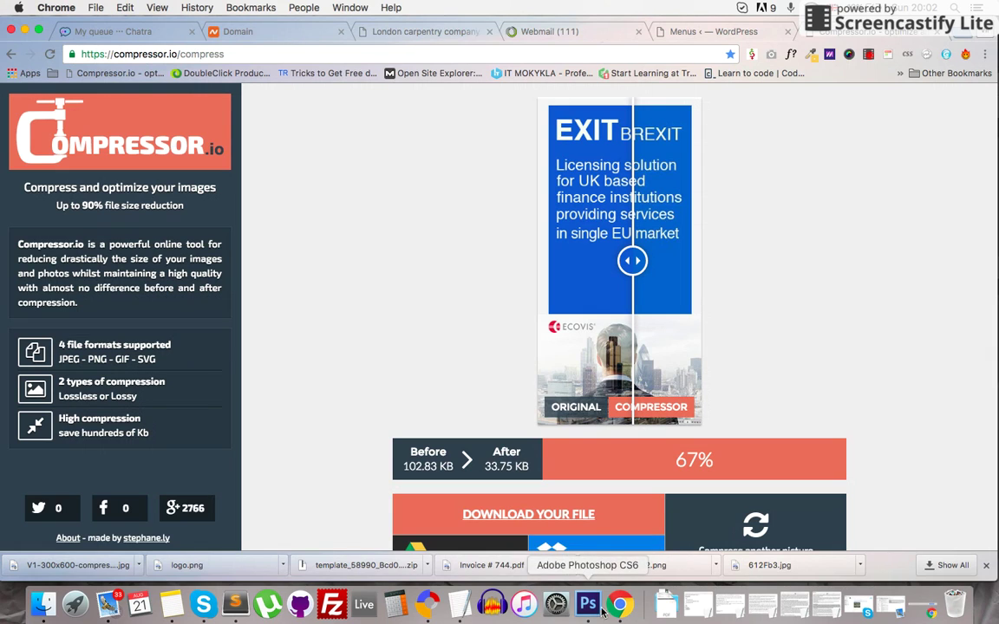
left_click(426, 604)
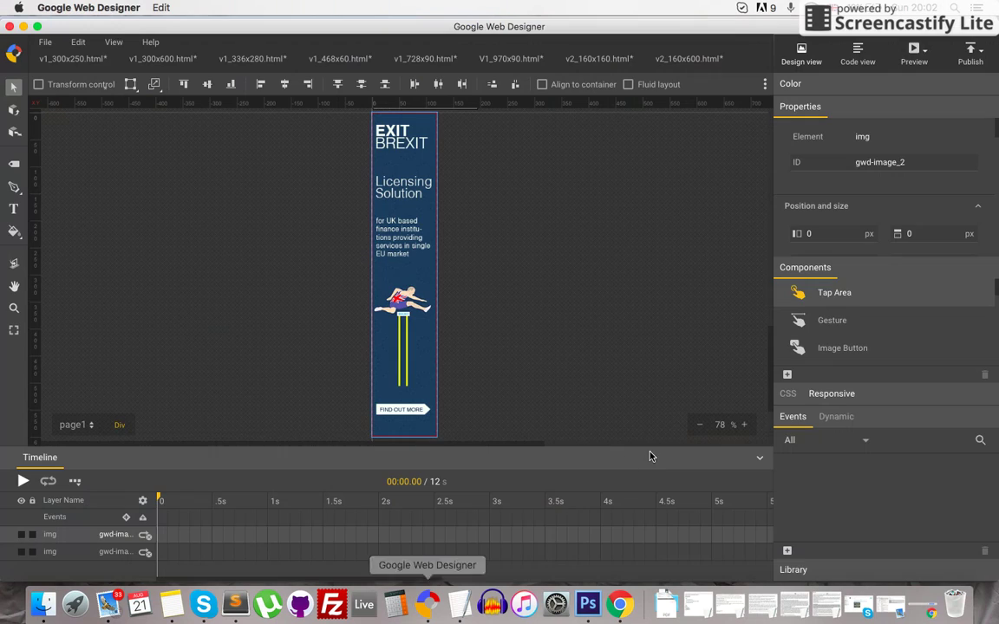
Insert a keyframe at 8 seconds on the button image layer
scroll(684, 535, "right", 6)
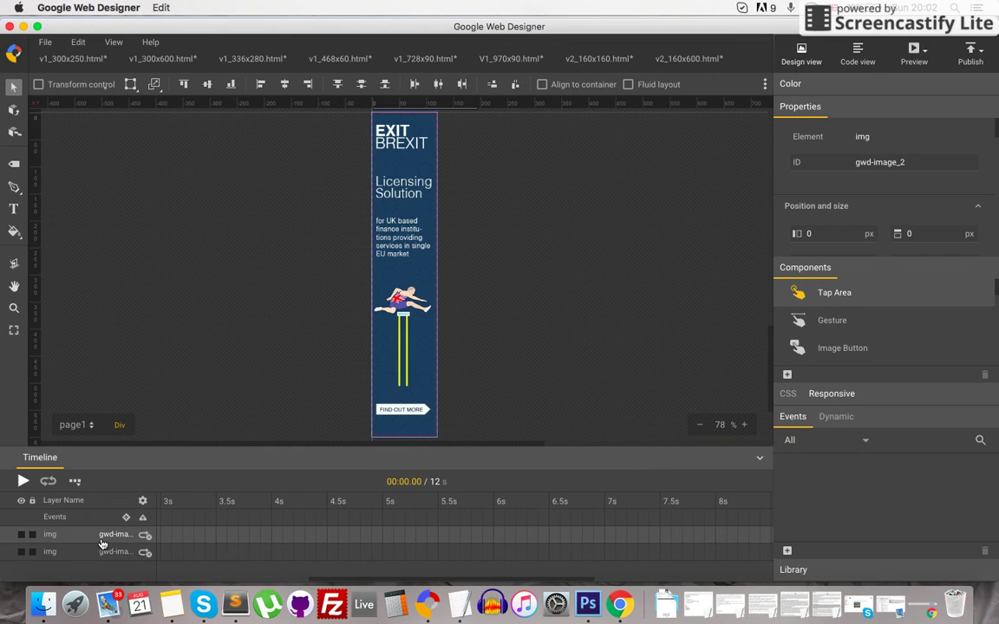
scroll(643, 528, "right", 2)
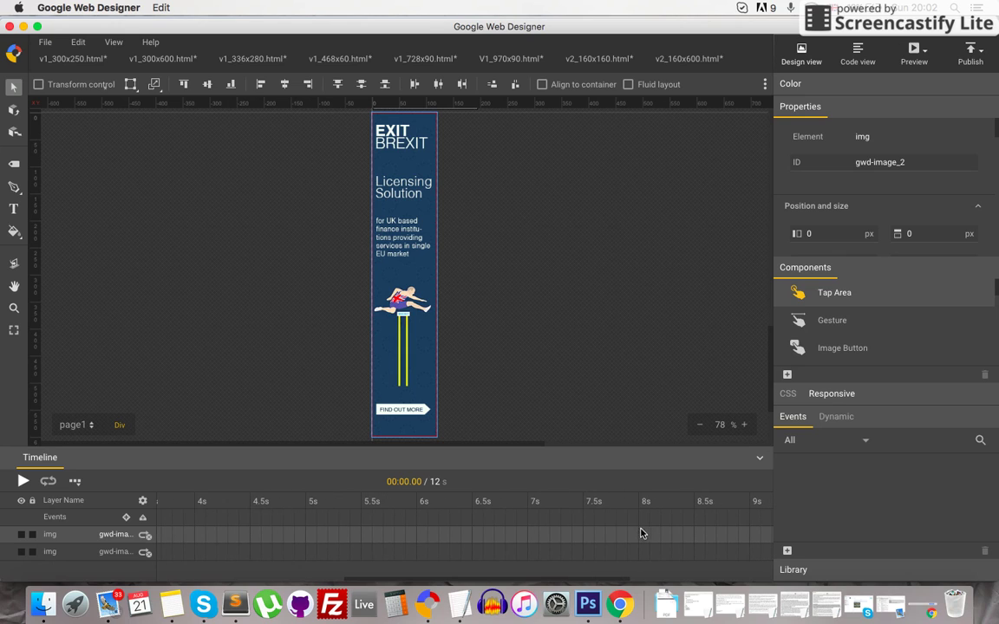
left_click(639, 538)
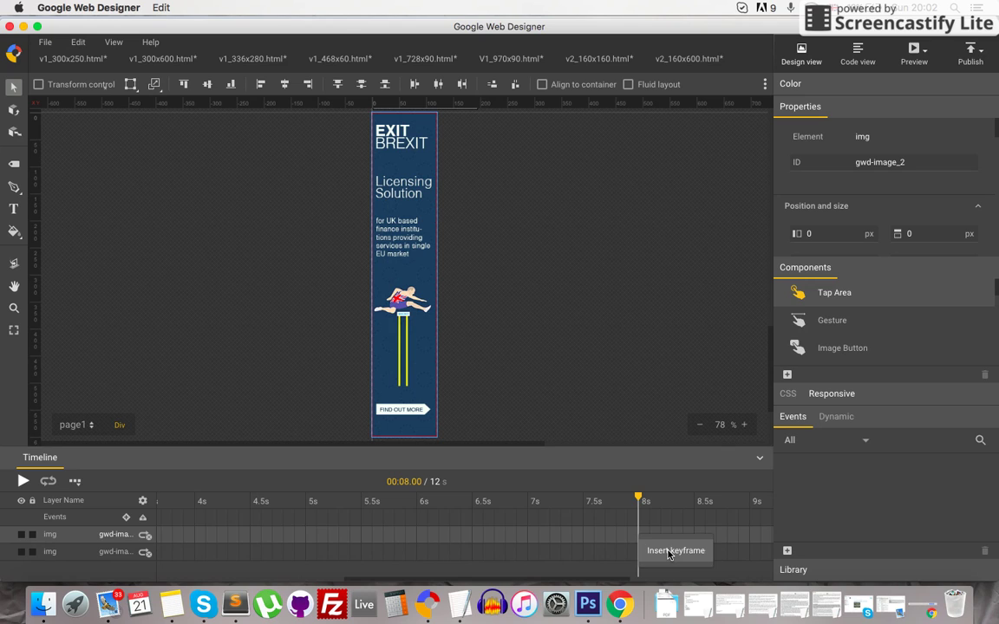
left_click(669, 553)
Insert keyframes at 0.5s and 1s on the button layer and select the 0.5s one
scroll(512, 535, "left", 5)
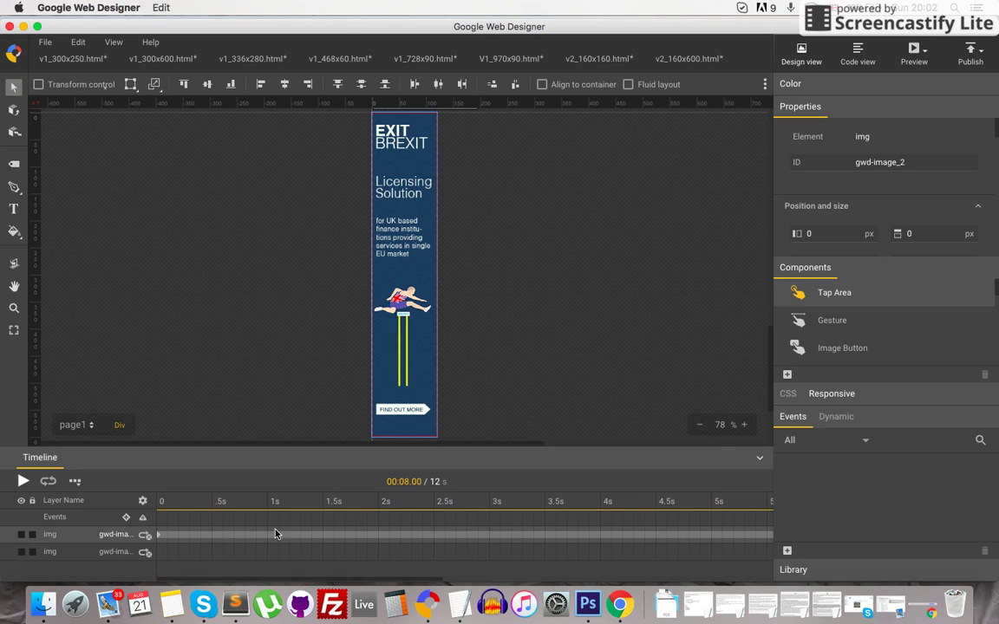
left_click(213, 540)
right_click(212, 539)
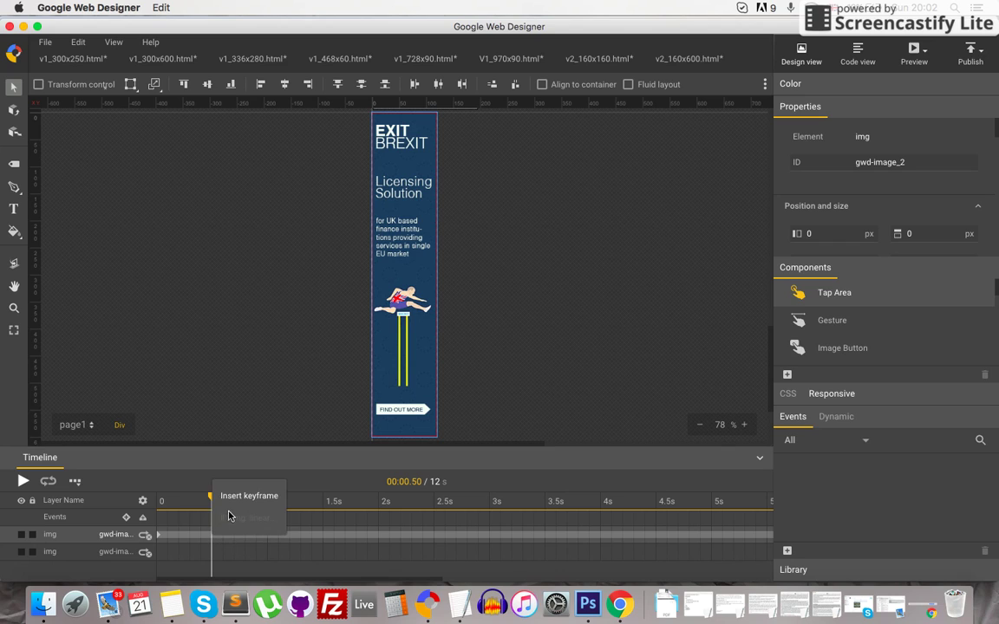
left_click(231, 498)
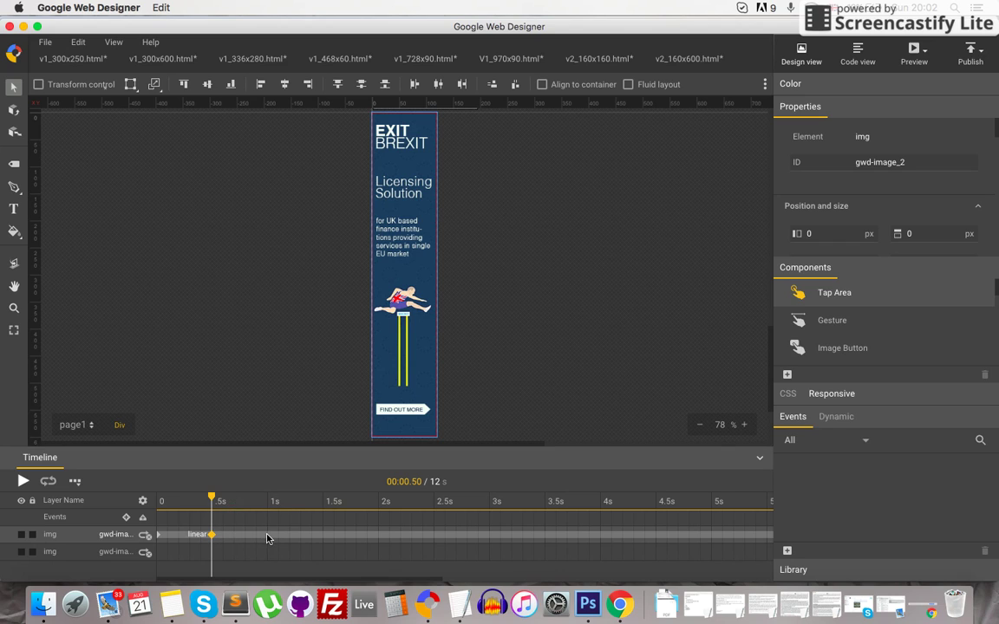
left_click(267, 537)
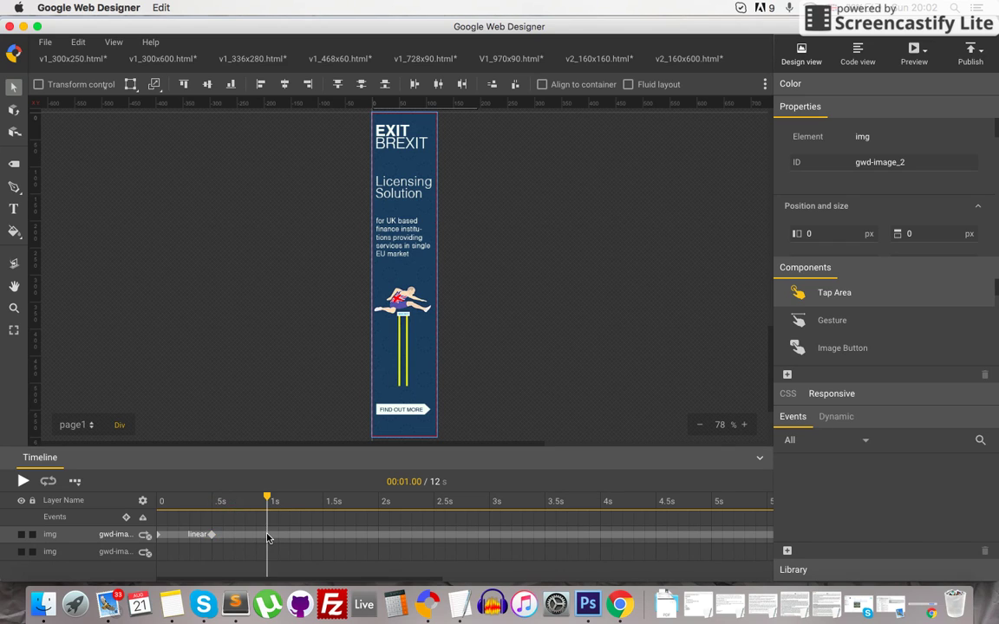
right_click(267, 537)
left_click(292, 495)
left_click(211, 535)
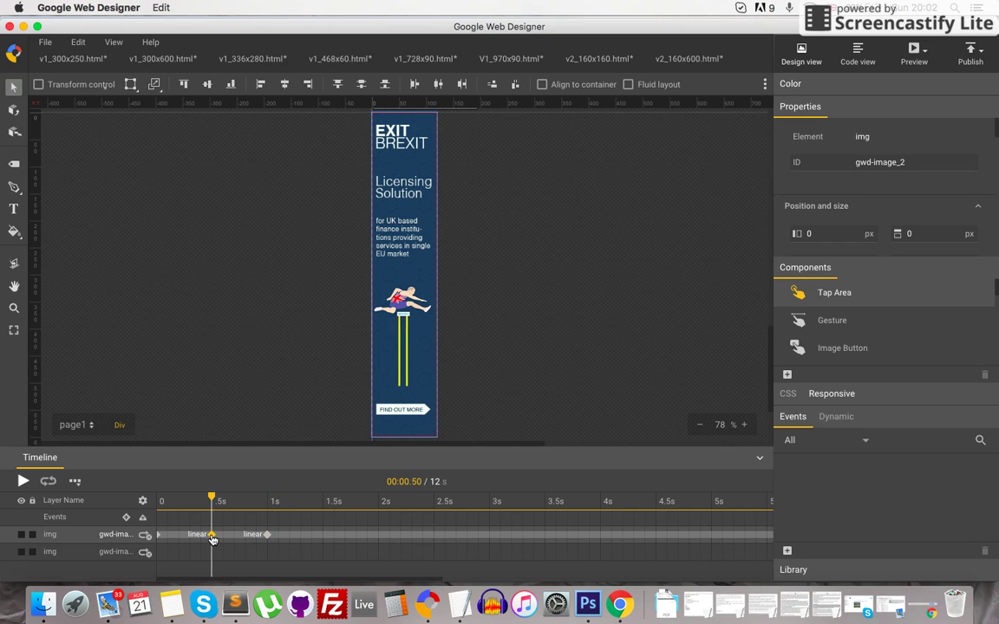
Set the button's scale X, Y and Z to 2 at the 0.5s keyframe
scroll(890, 212, "down", 1)
scroll(890, 212, "down", 5)
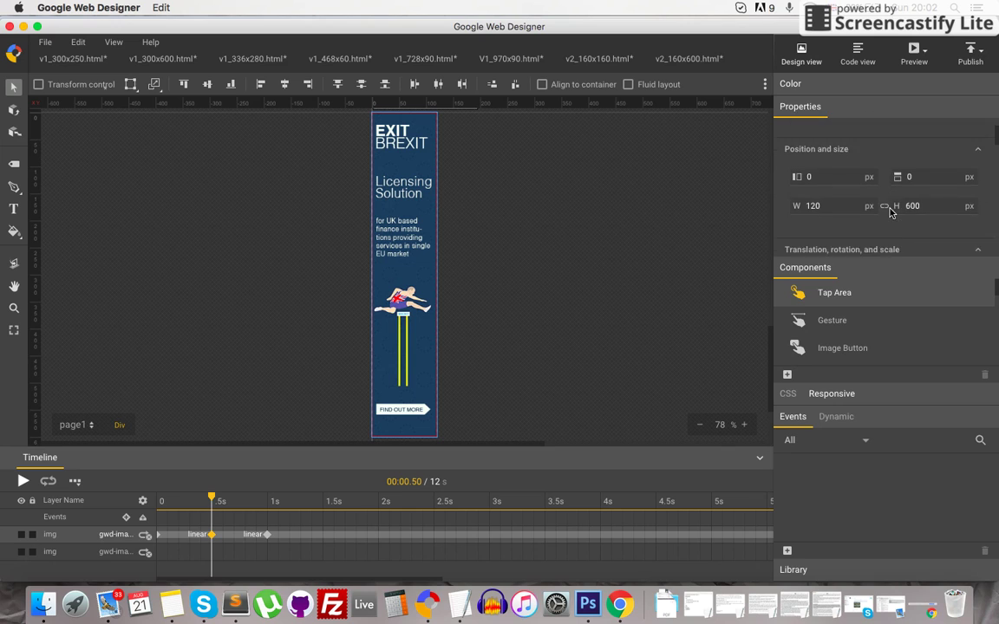
scroll(890, 212, "down", 1)
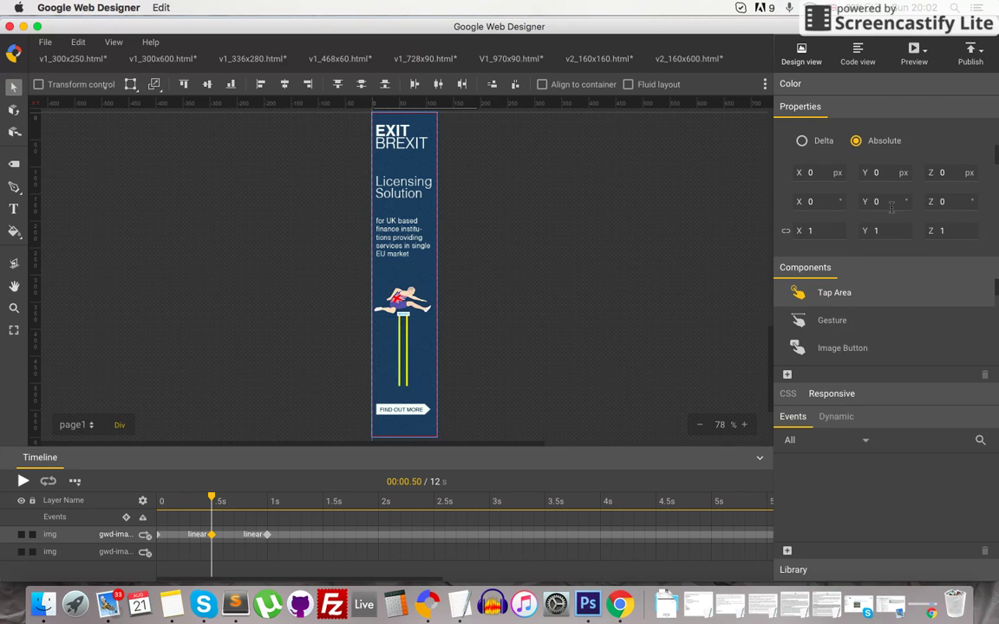
left_click(823, 230)
type("2")
left_click(900, 231)
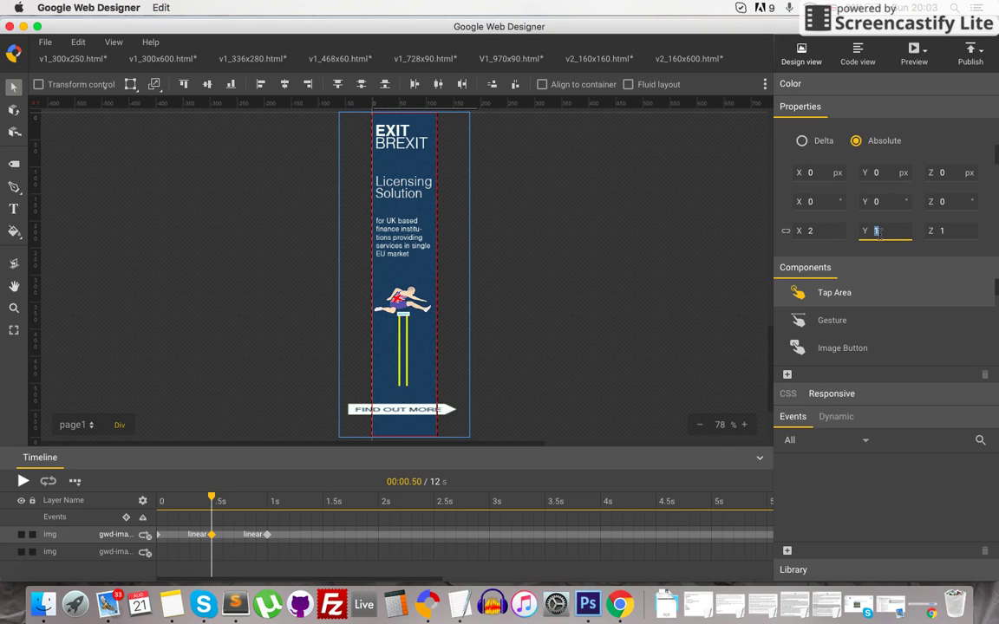
type("2")
left_click(945, 230)
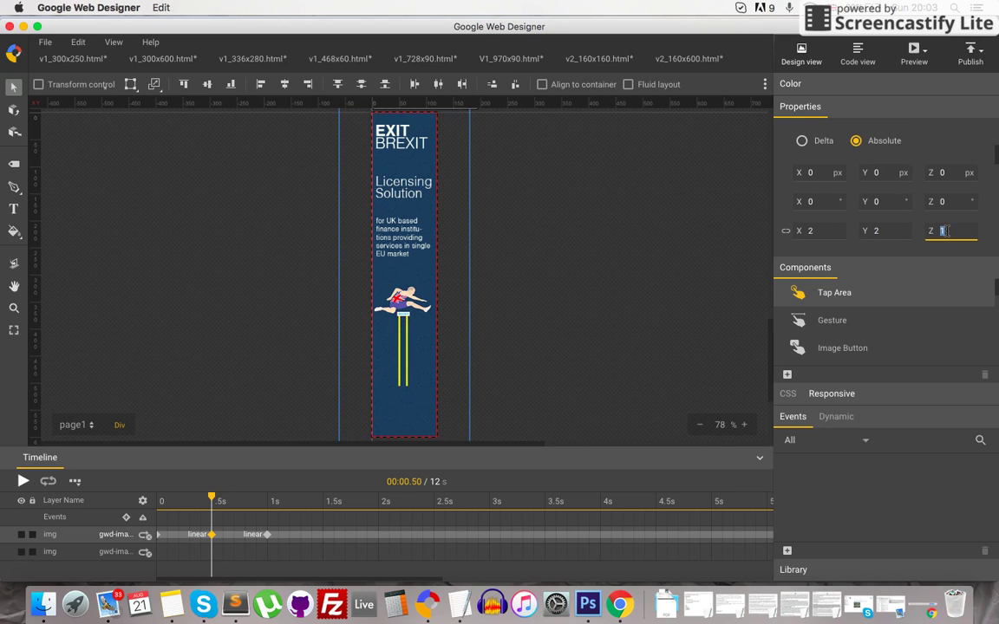
type("2")
Set the button's opacity to 0 at the 0.5s keyframe
scroll(906, 249, "down", 1)
scroll(902, 249, "down", 5)
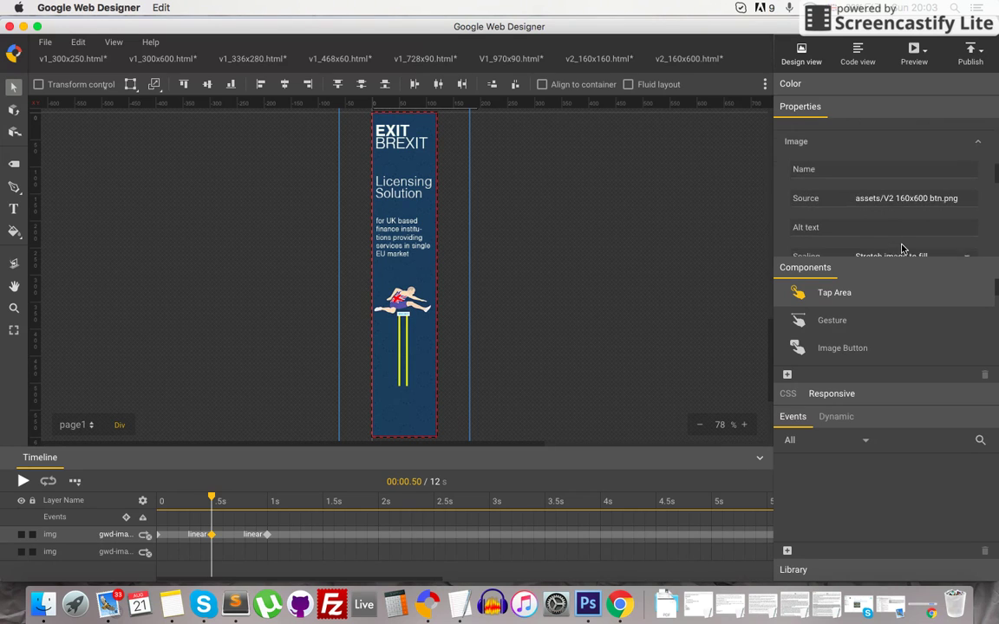
scroll(902, 249, "down", 5)
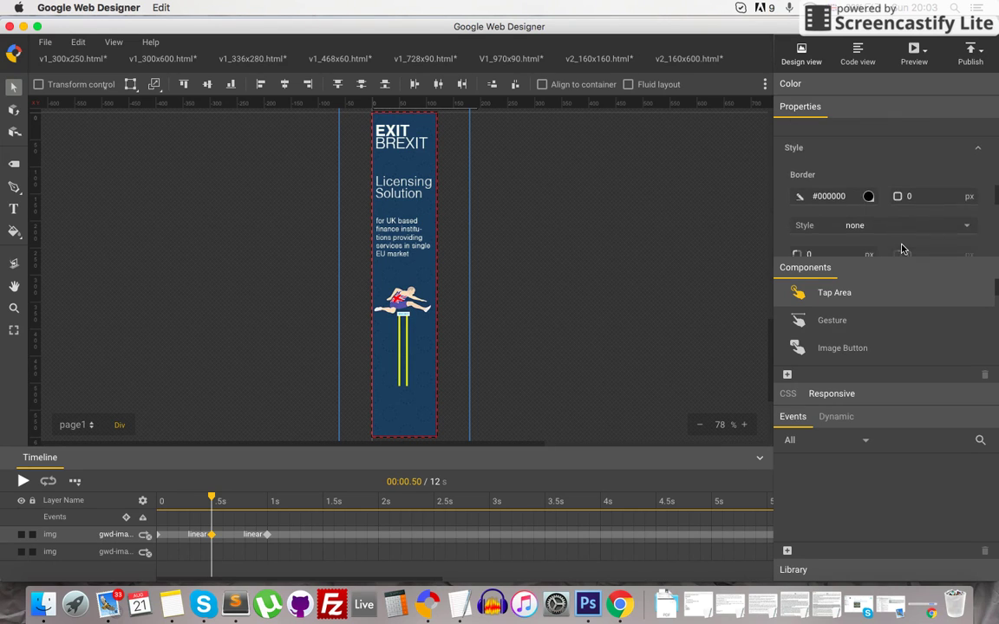
scroll(902, 248, "down", 3)
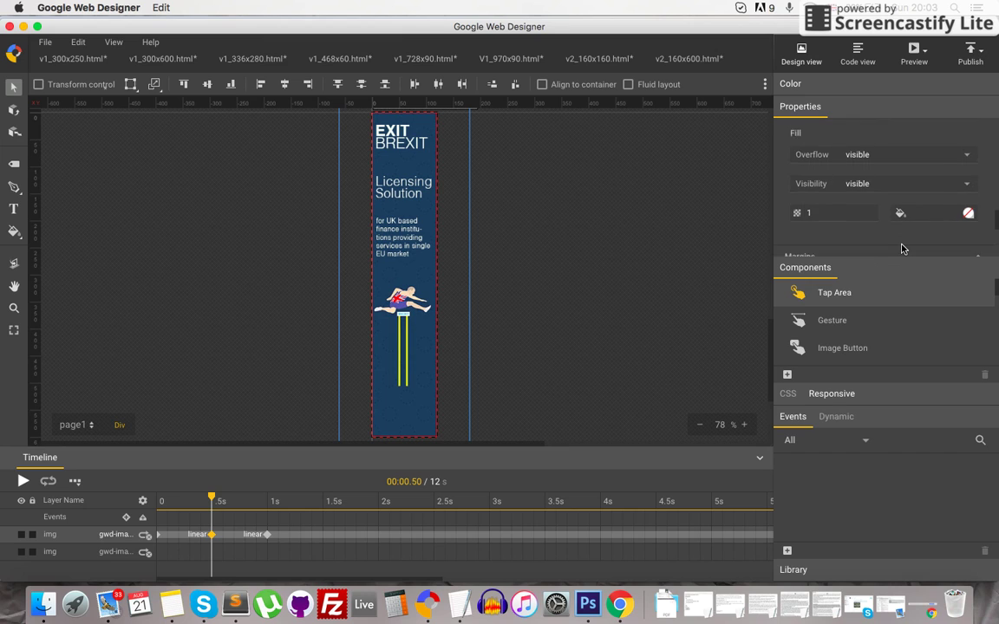
left_click(814, 195)
type("0")
key("Return")
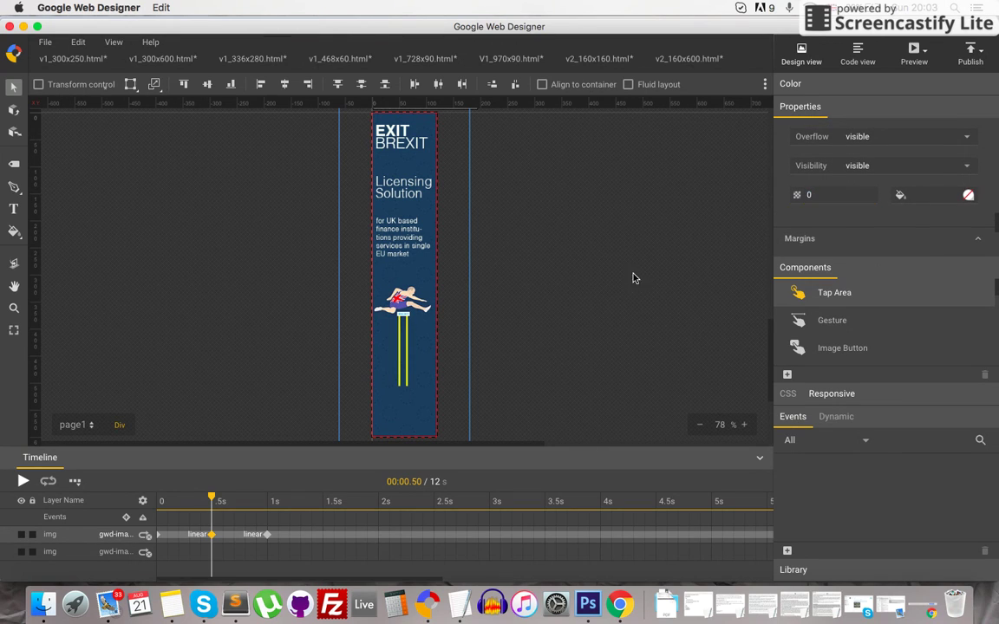
left_click(160, 538)
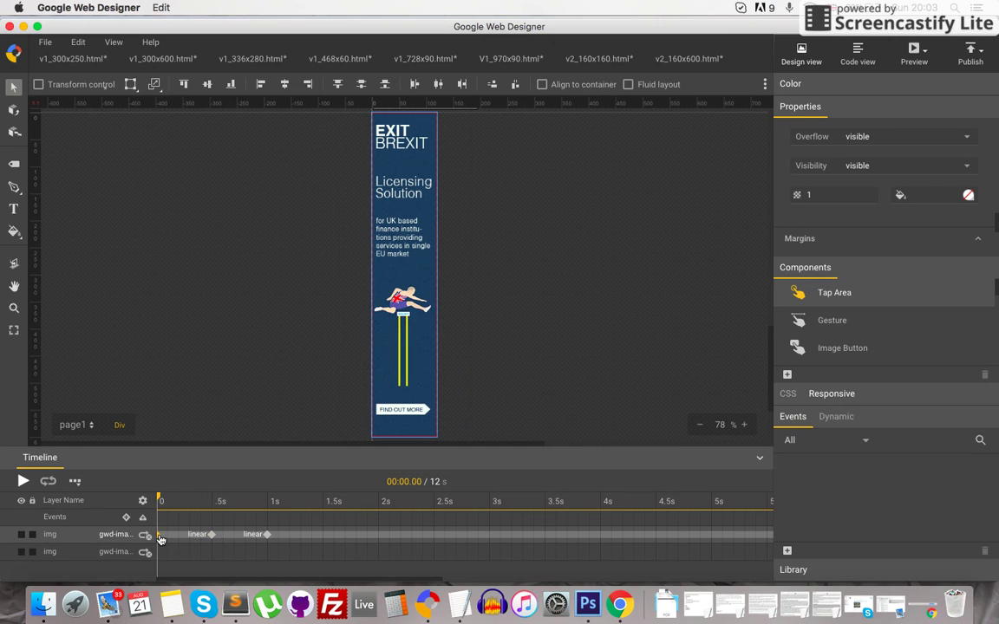
right_click(159, 538)
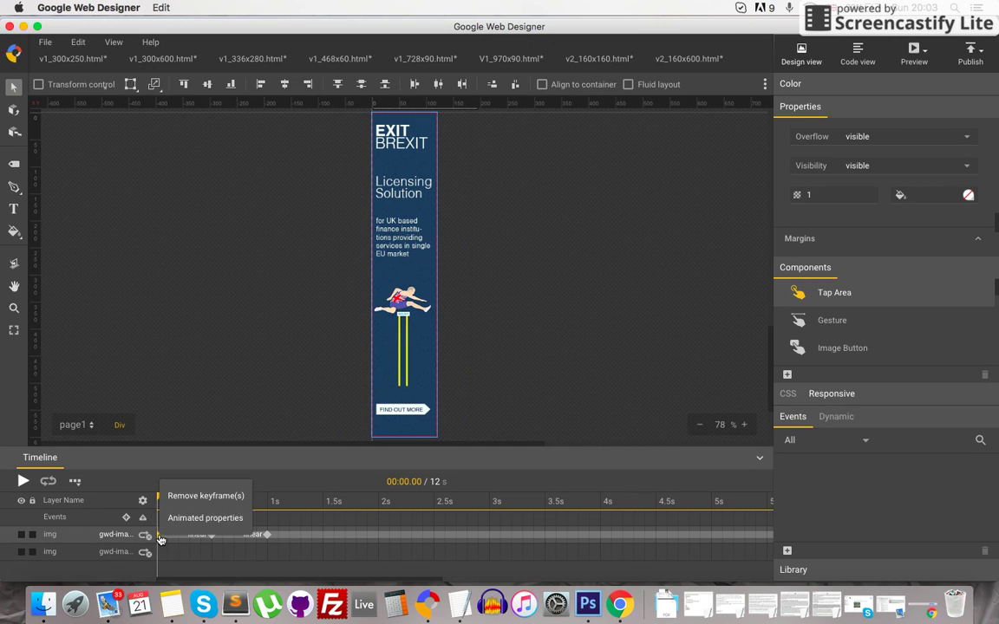
Remove the 0s keyframe and preview the banner animation in Chrome
left_click(194, 498)
scroll(402, 534, "right", 2)
scroll(401, 534, "left", 2)
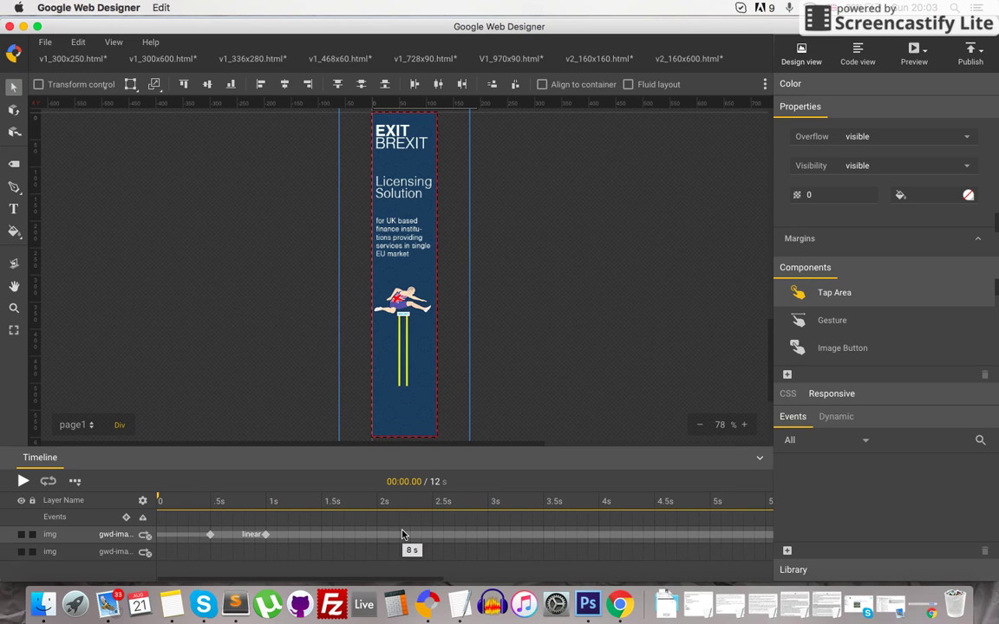
left_click(912, 54)
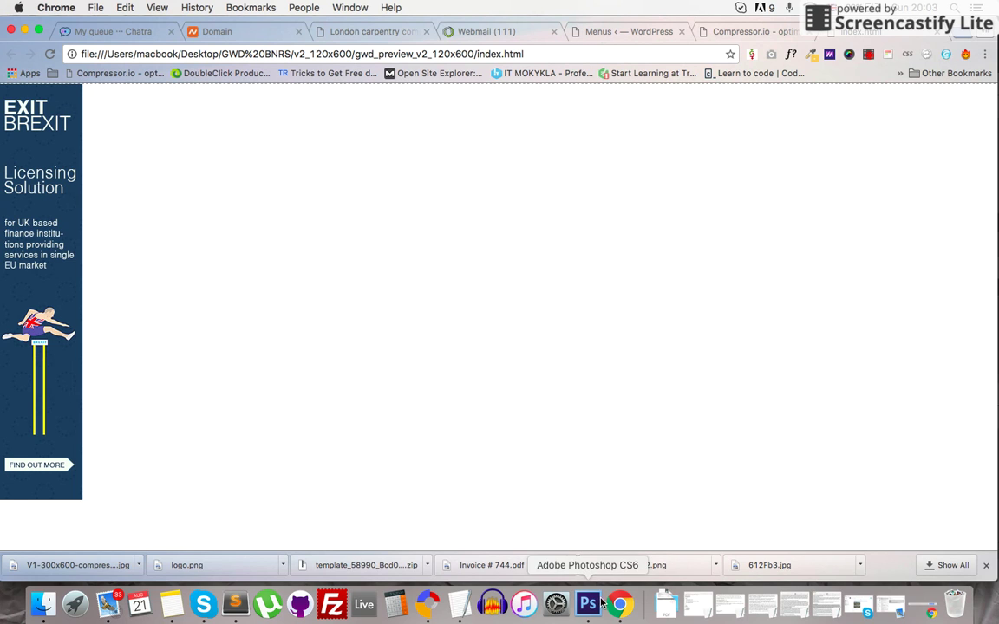
left_click(430, 607)
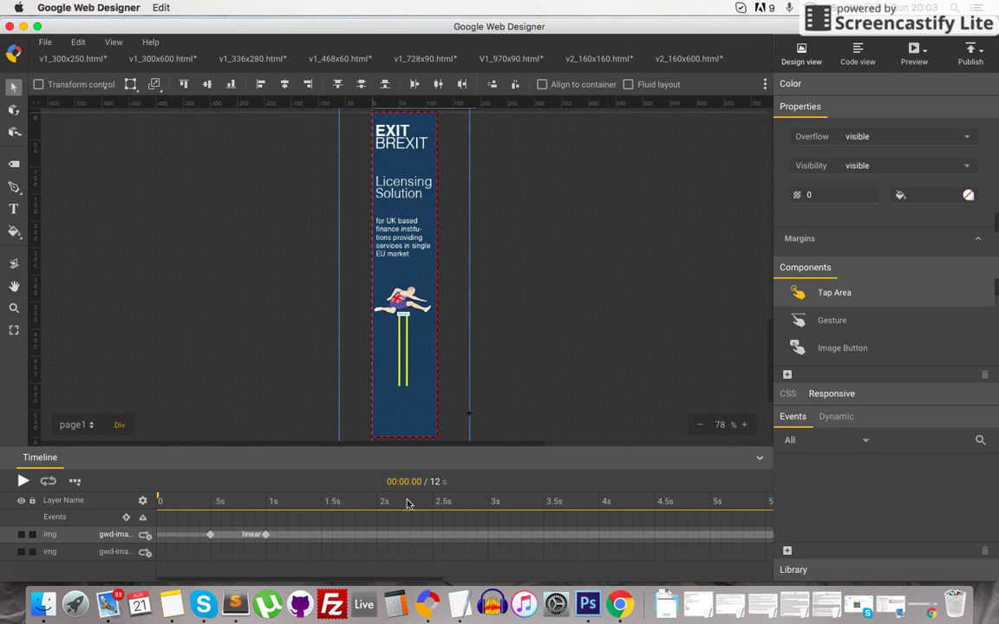
Insert button-layer keyframes at 4s, 4.1s, 4.2s and 4.3s
left_click(598, 538)
right_click(598, 538)
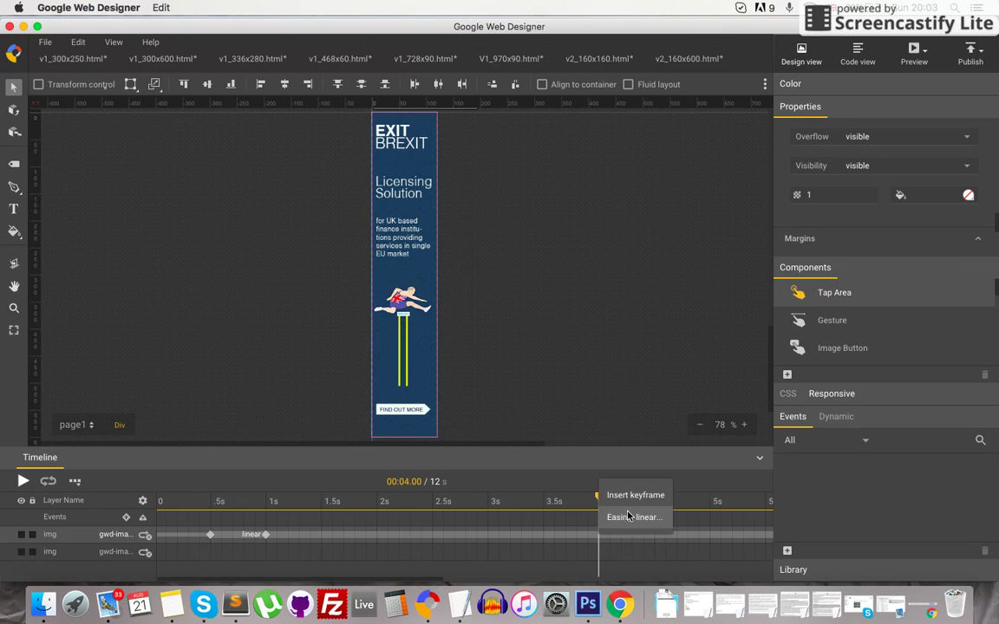
left_click(637, 495)
left_click(610, 535)
right_click(611, 535)
left_click(633, 496)
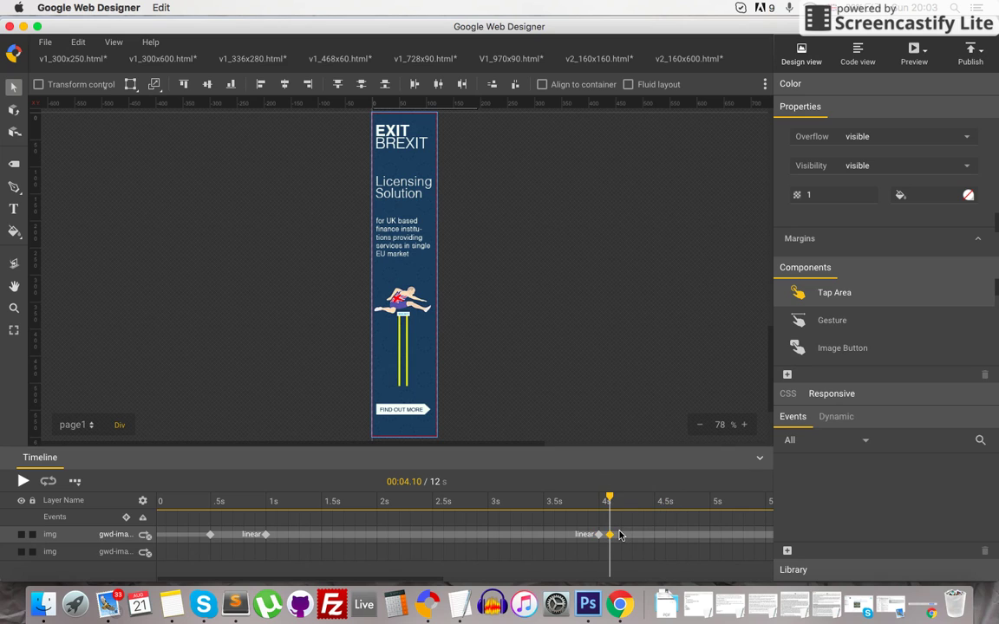
left_click(620, 536)
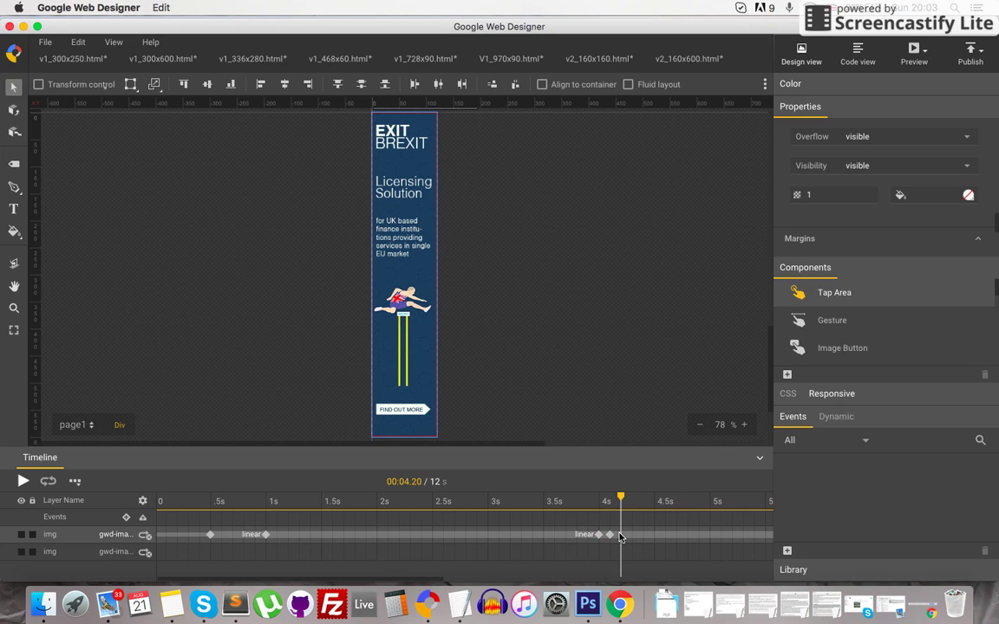
right_click(619, 536)
left_click(633, 496)
left_click(632, 537)
right_click(631, 536)
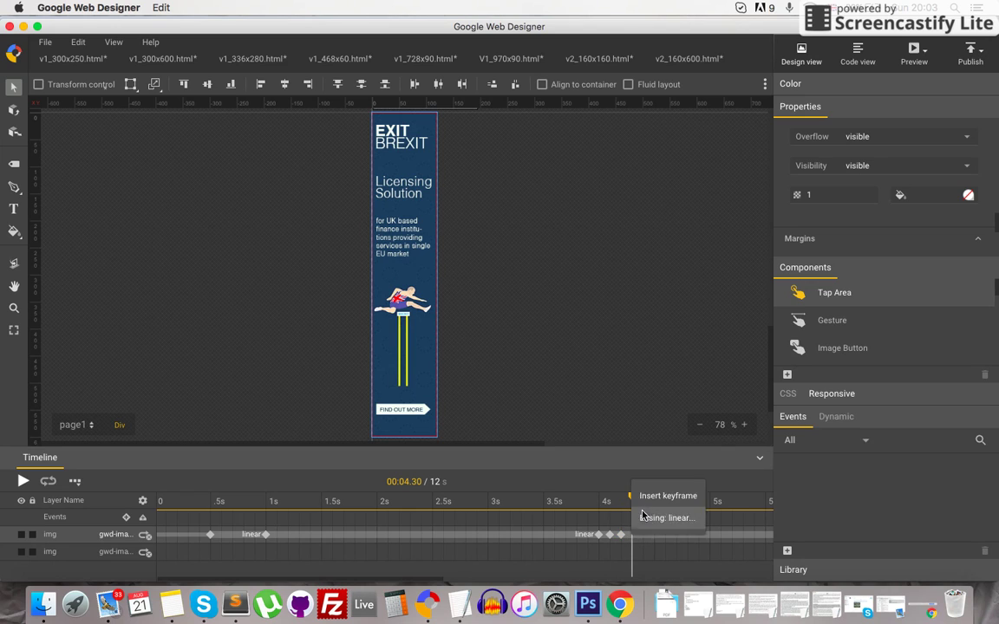
left_click(645, 496)
Insert keyframes at 4.4s, 4.5s and 4.6s, then select the 4s keyframe
left_click(643, 536)
right_click(643, 537)
left_click(672, 557)
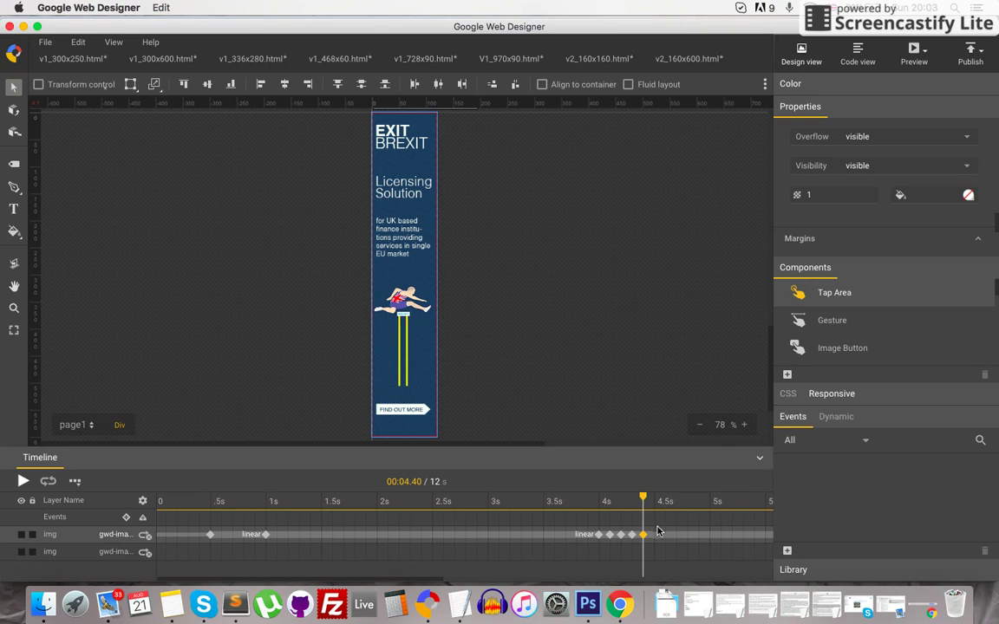
left_click(654, 540)
right_click(655, 540)
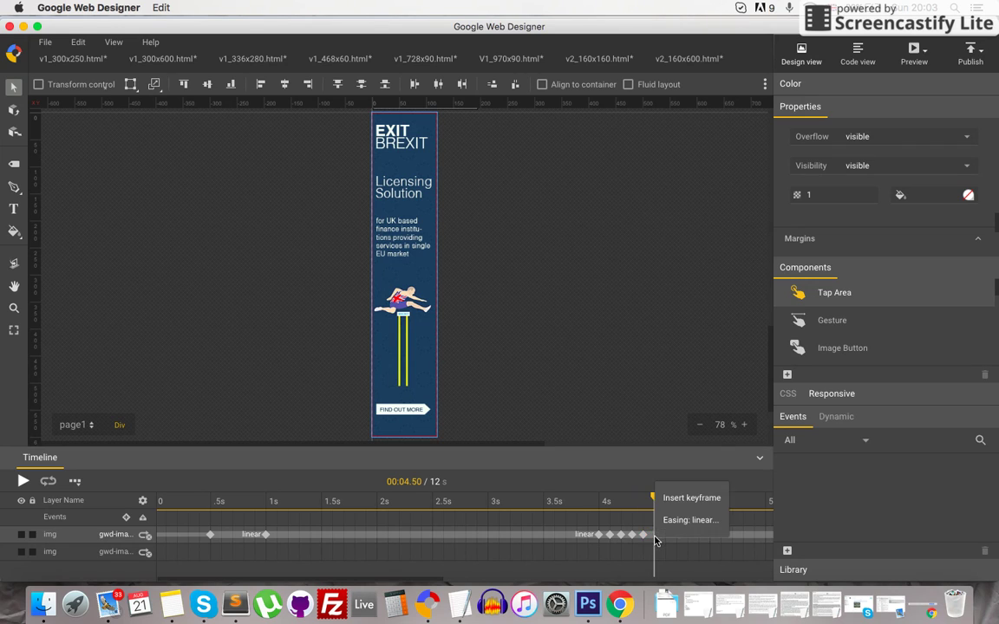
left_click(667, 558)
left_click(667, 541)
right_click(667, 541)
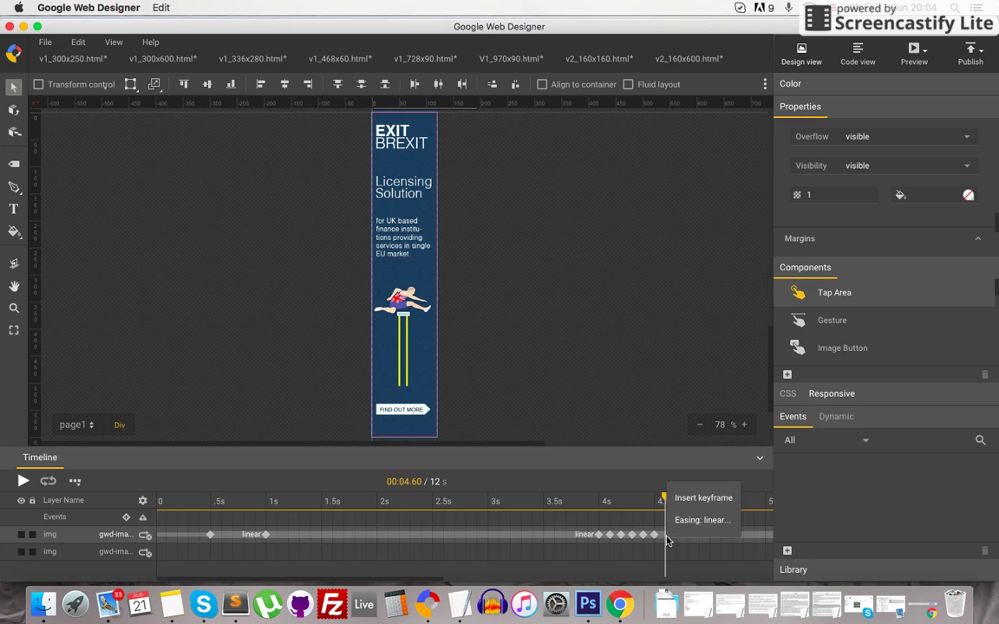
left_click(689, 499)
left_click(598, 535)
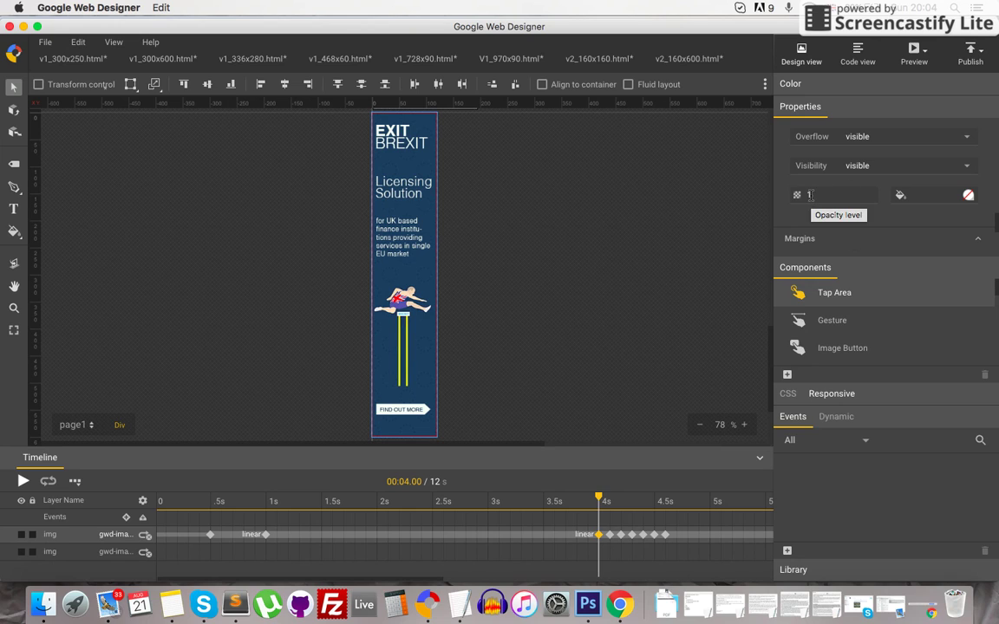
Adjust the button's opacity at the 4.1s, 4.2s and 4.3s keyframes
left_click(611, 535)
left_click(824, 195)
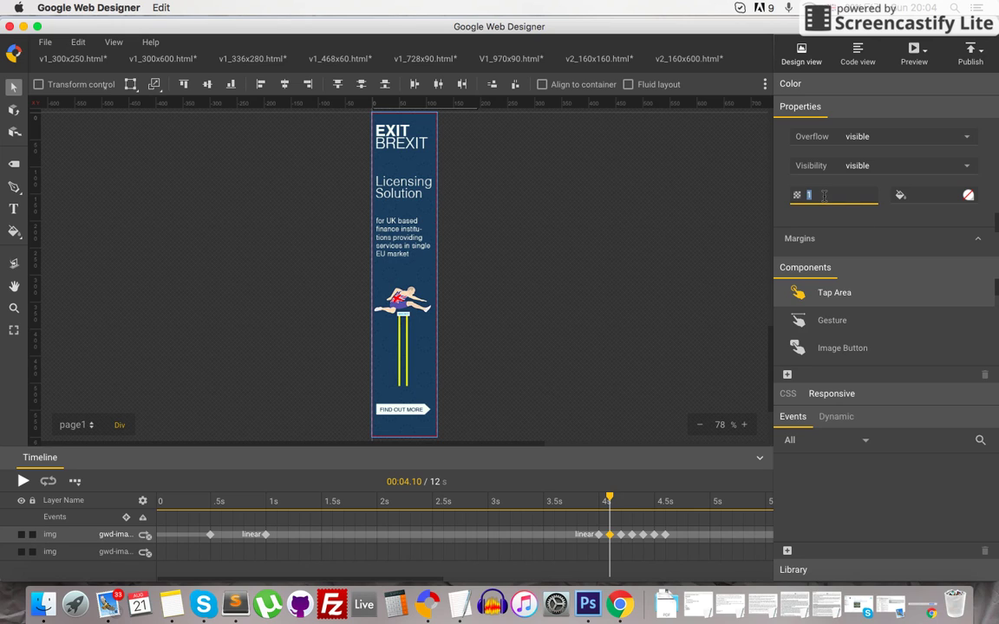
left_click(621, 534)
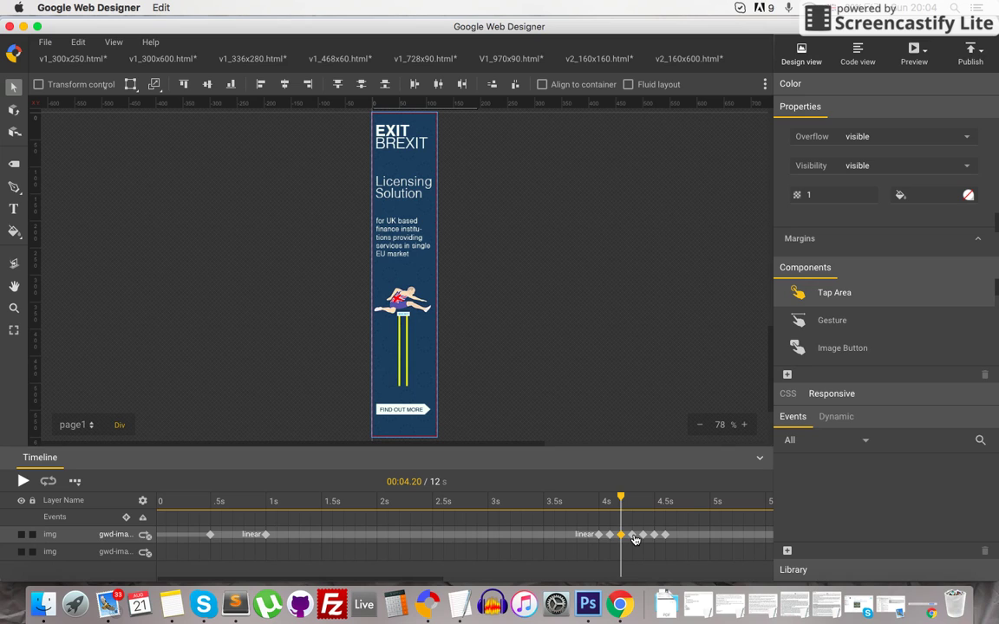
left_click(632, 535)
left_click(832, 195)
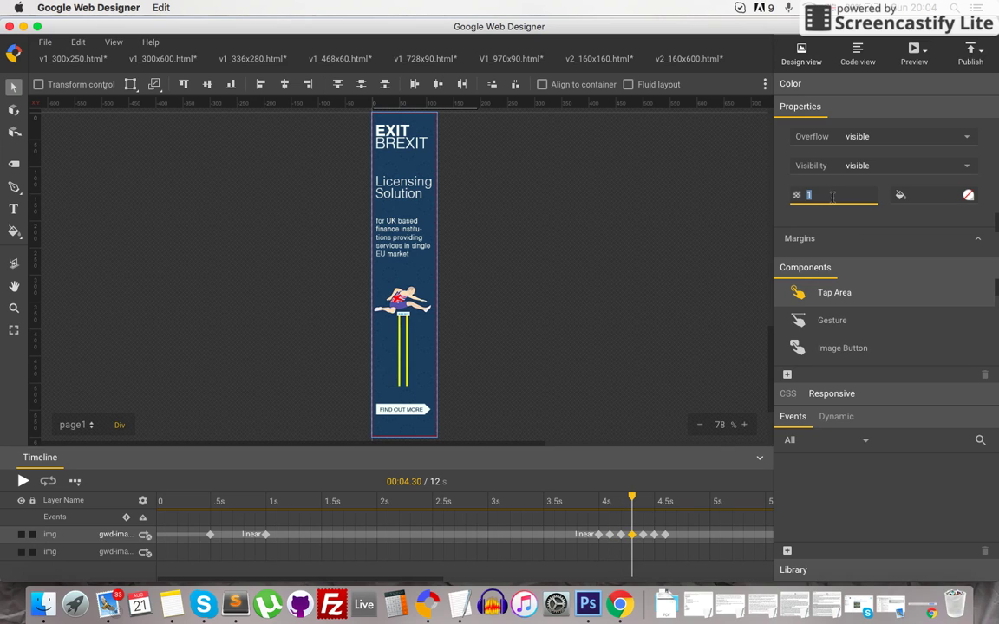
Set the button's opacity to 0 at the 4.5s keyframe
left_click(643, 535)
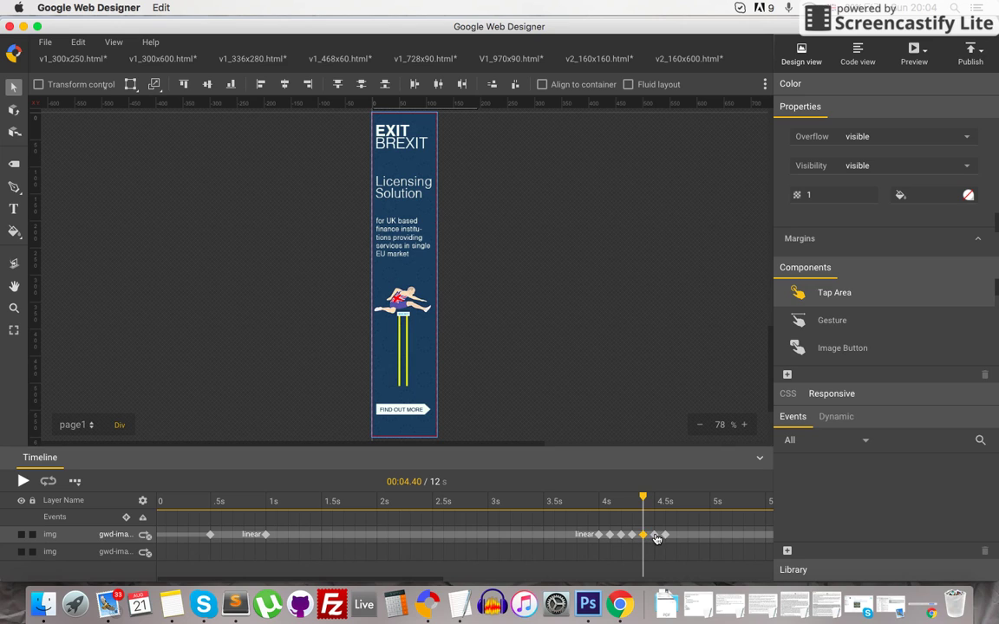
left_click(654, 536)
left_click(824, 196)
type("0")
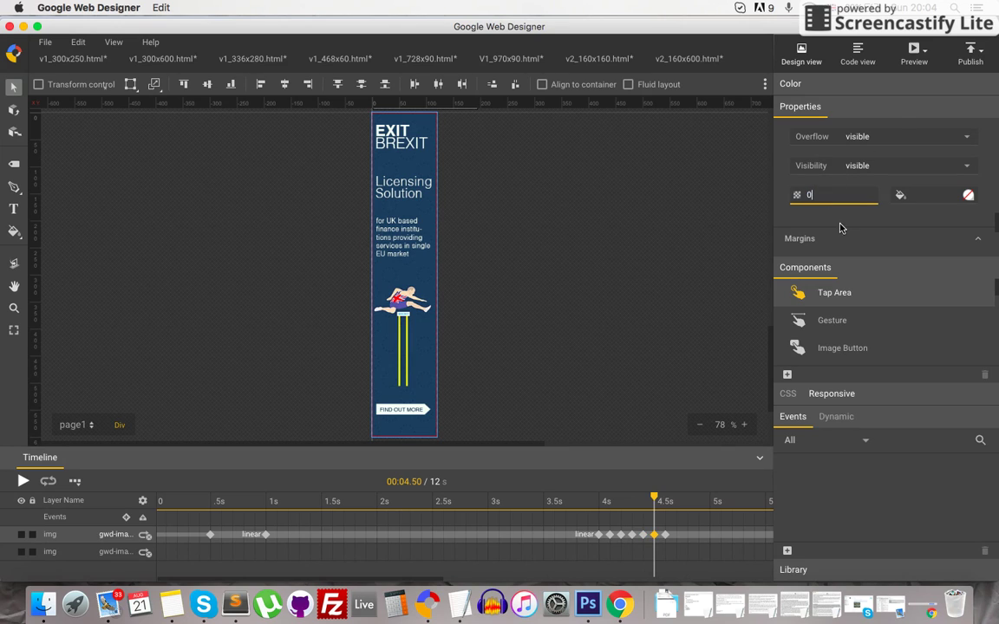
key("Return")
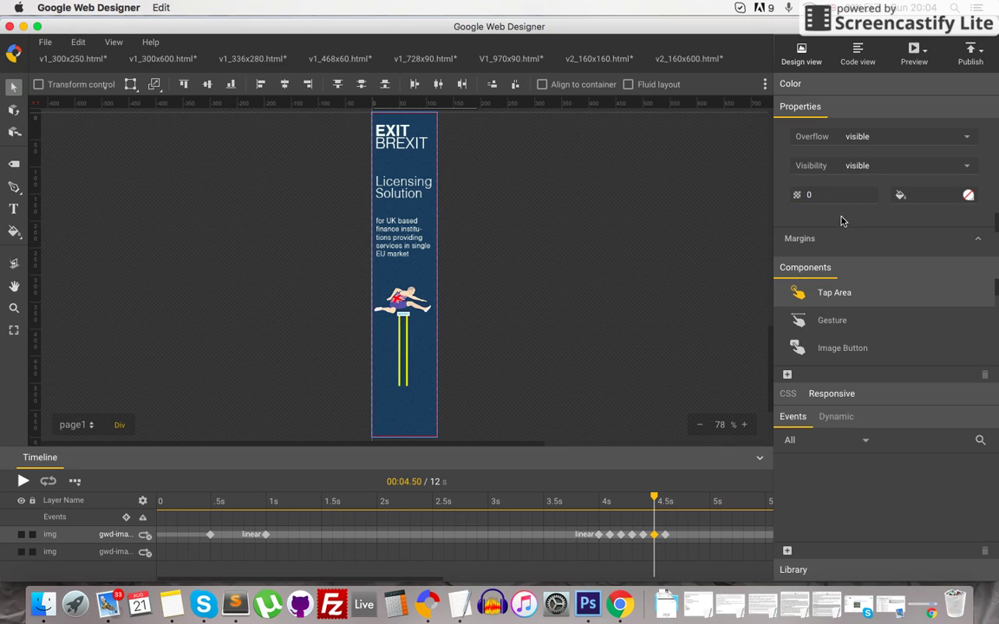
left_click(914, 58)
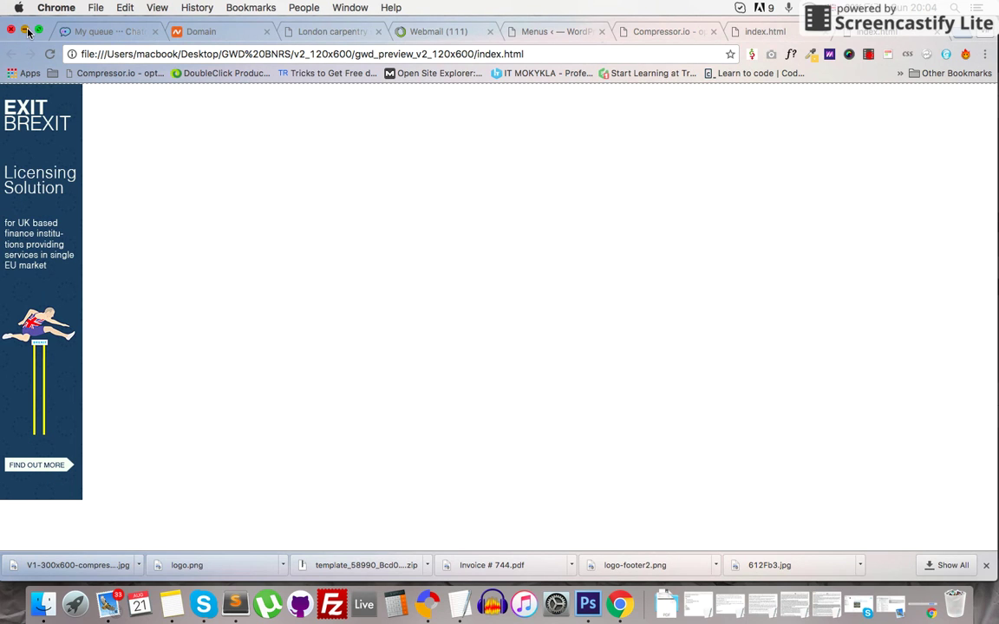
key("super+Tab")
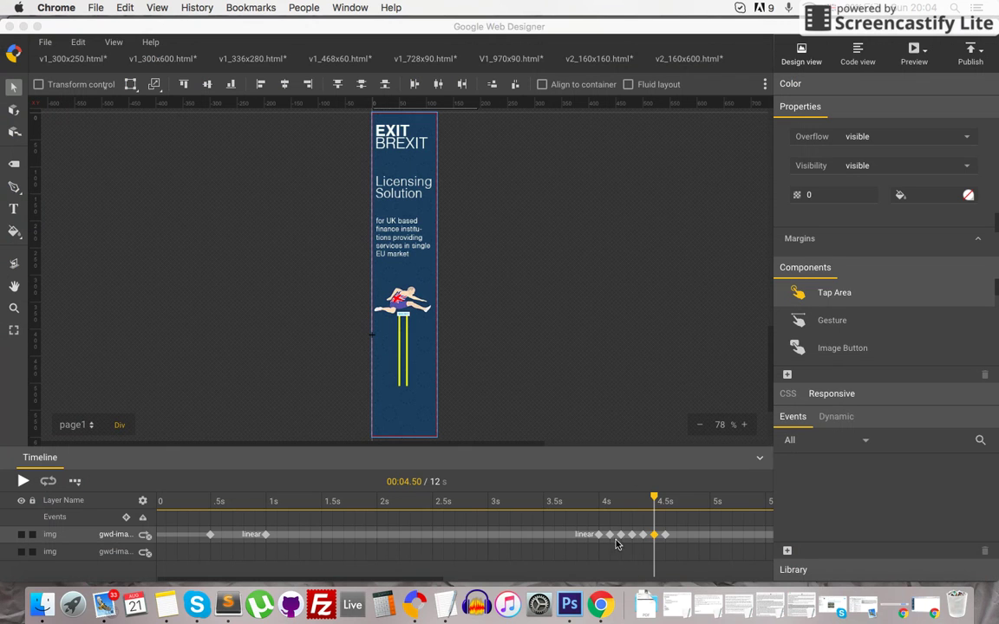
Add a timeline event at the 8-second mark
scroll(607, 517, "right", 10)
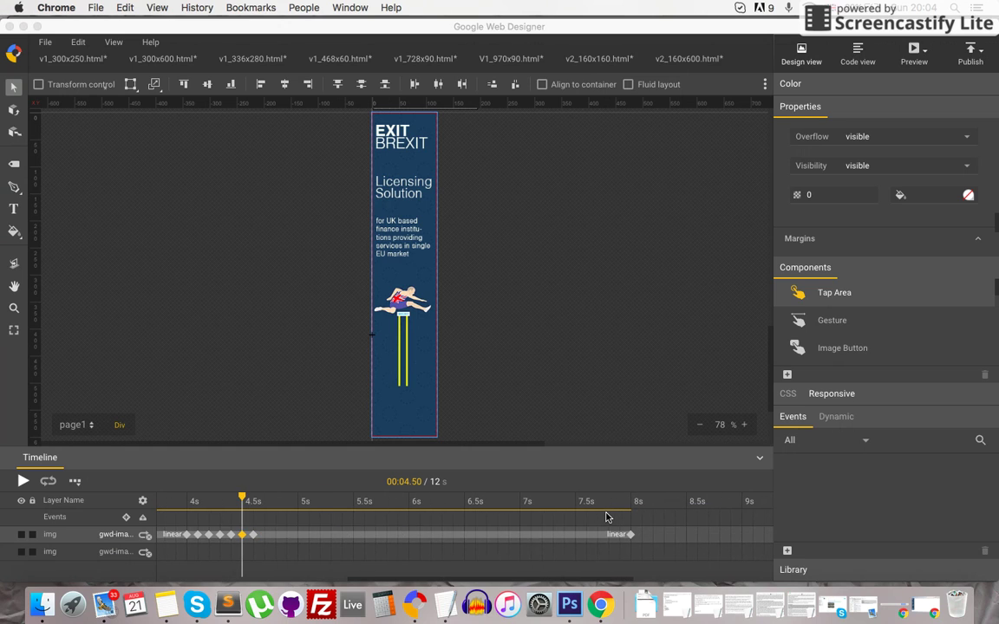
left_click(630, 521)
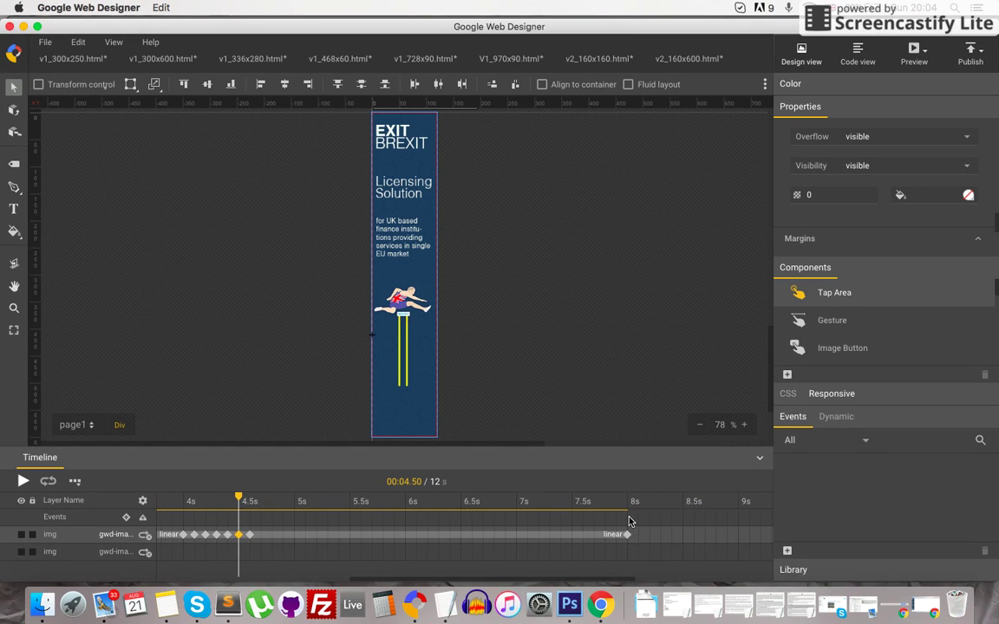
left_click(628, 519)
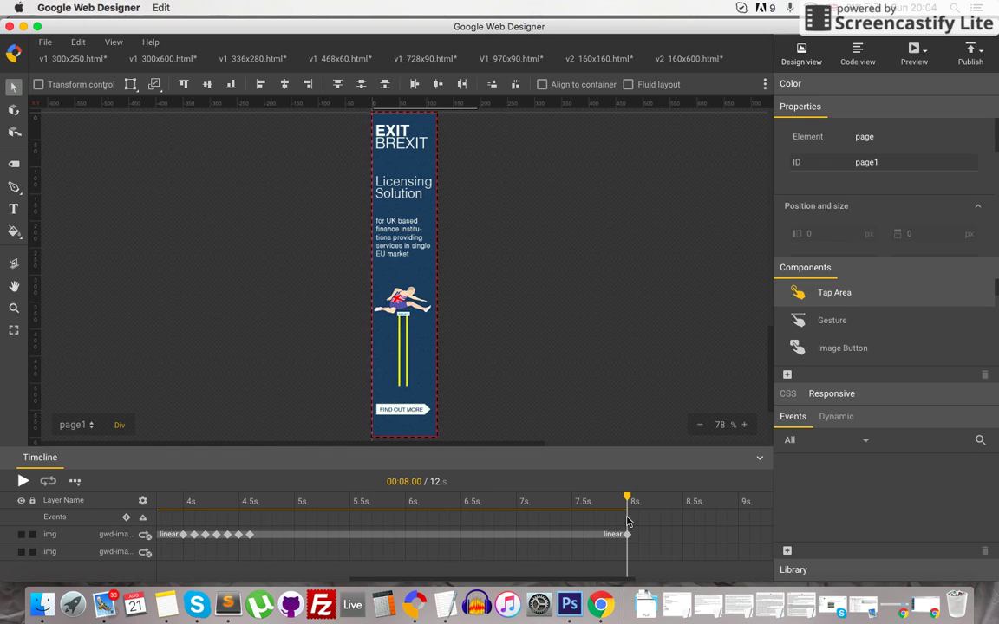
right_click(629, 519)
left_click(646, 532)
Add a timeline label named AnimationStart at 0 seconds
scroll(526, 521, "left", 5)
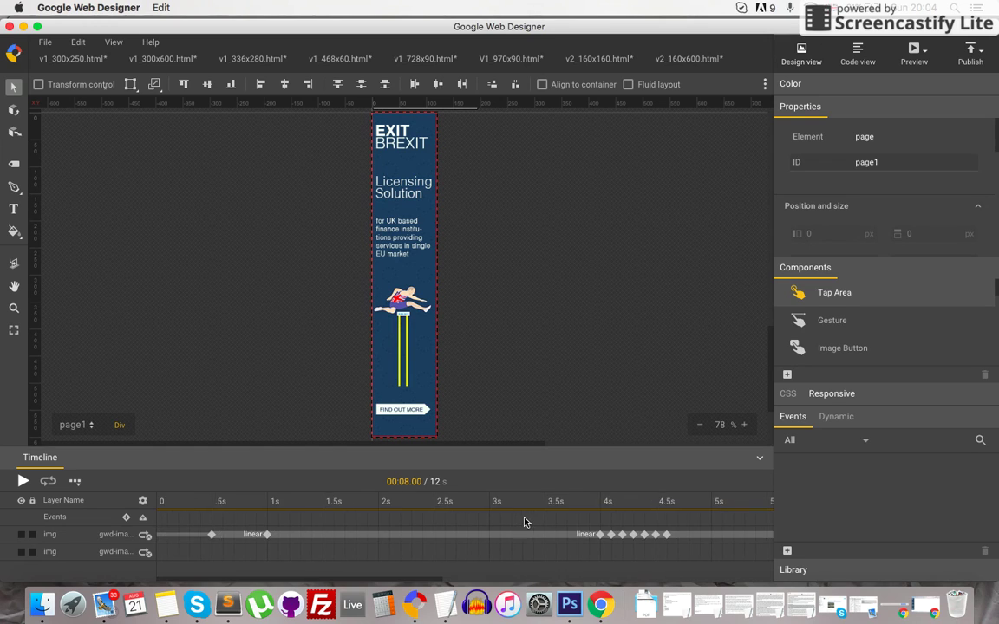
left_click(159, 521)
right_click(158, 521)
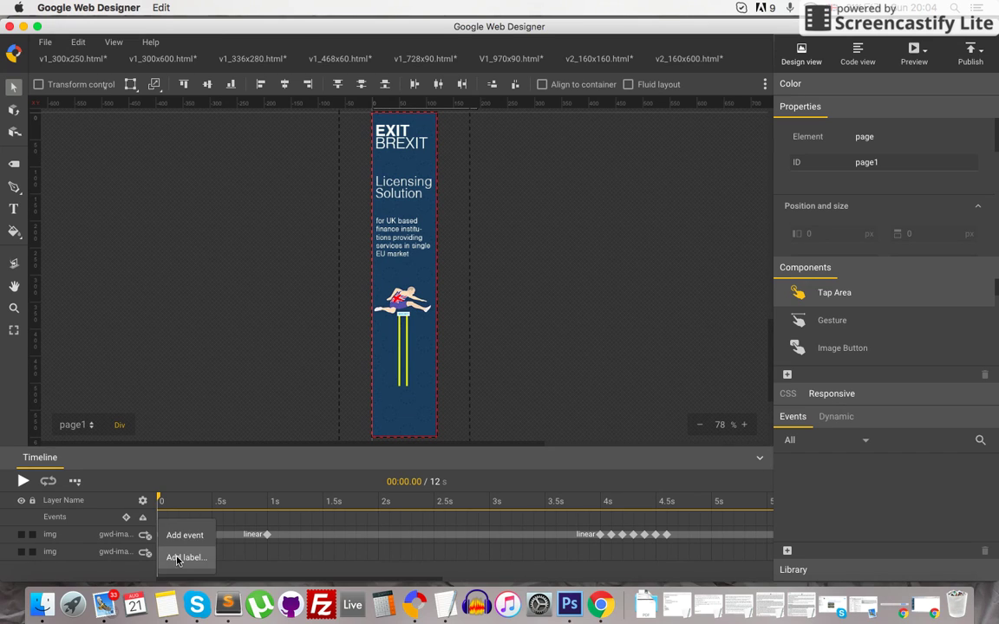
left_click(177, 558)
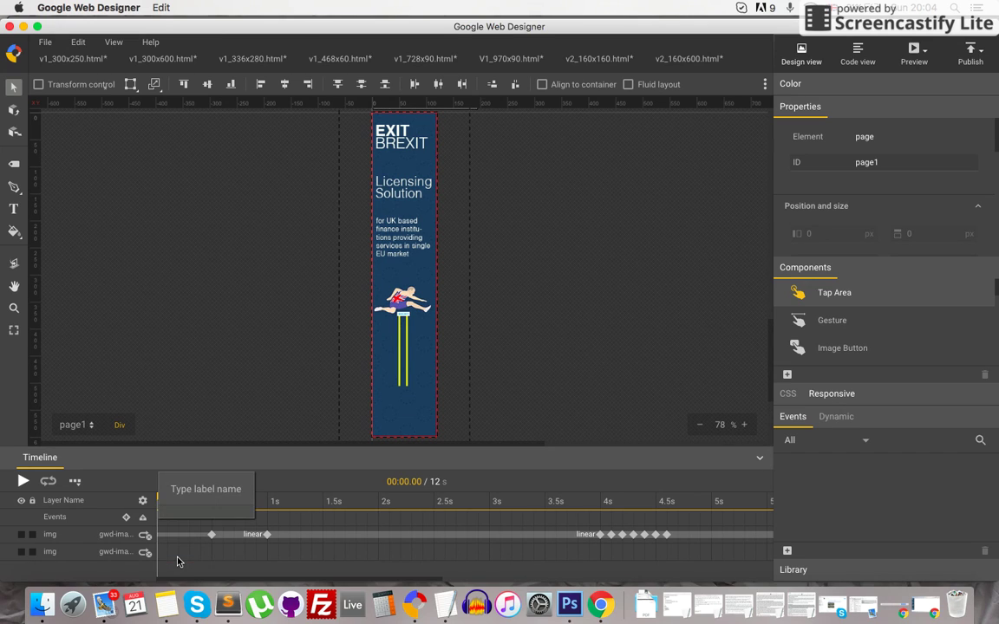
type("AnimationStart")
scroll(456, 525, "right", 10)
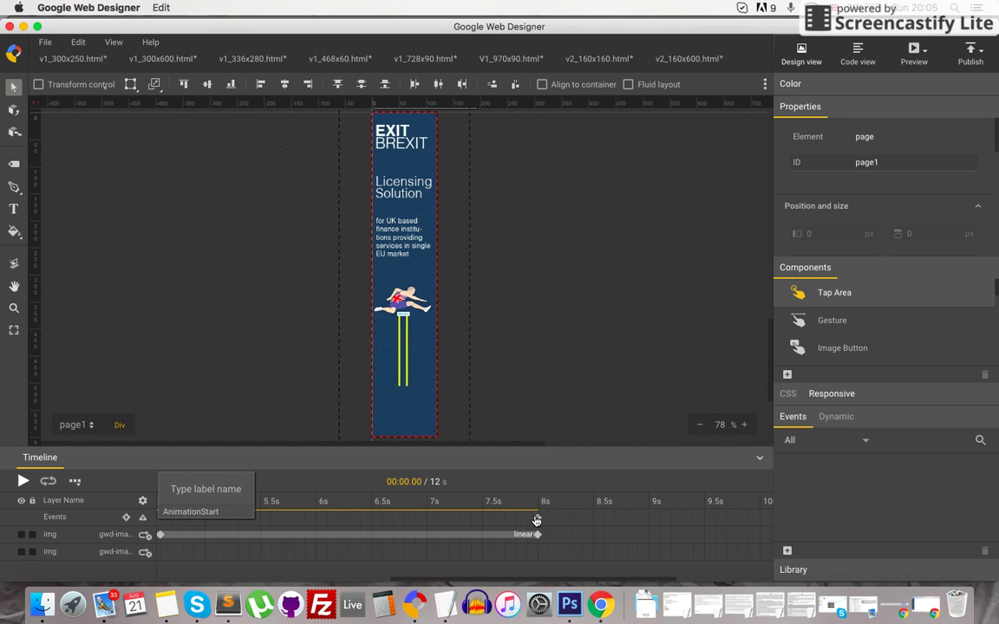
Give the 8-second event a gotoAndPlay action on page1 targeting the AnimationStart label
left_click(536, 520)
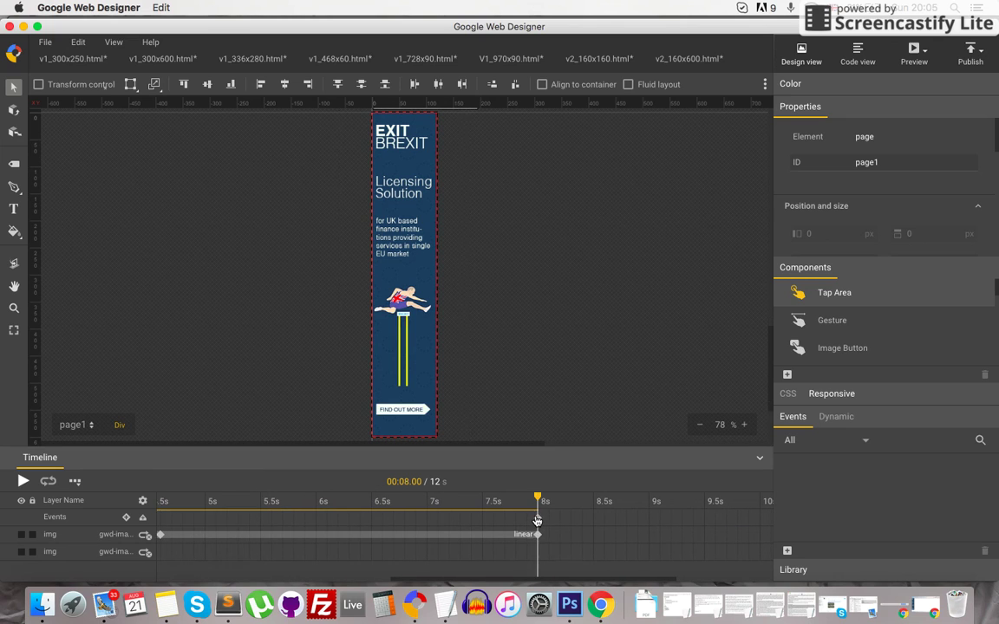
double_click(536, 520)
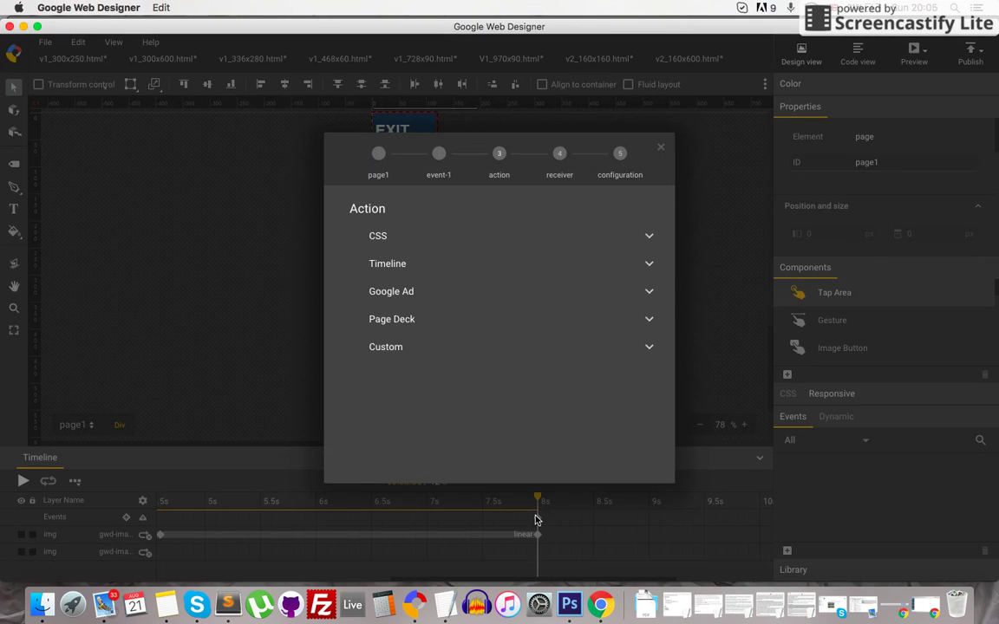
left_click(387, 264)
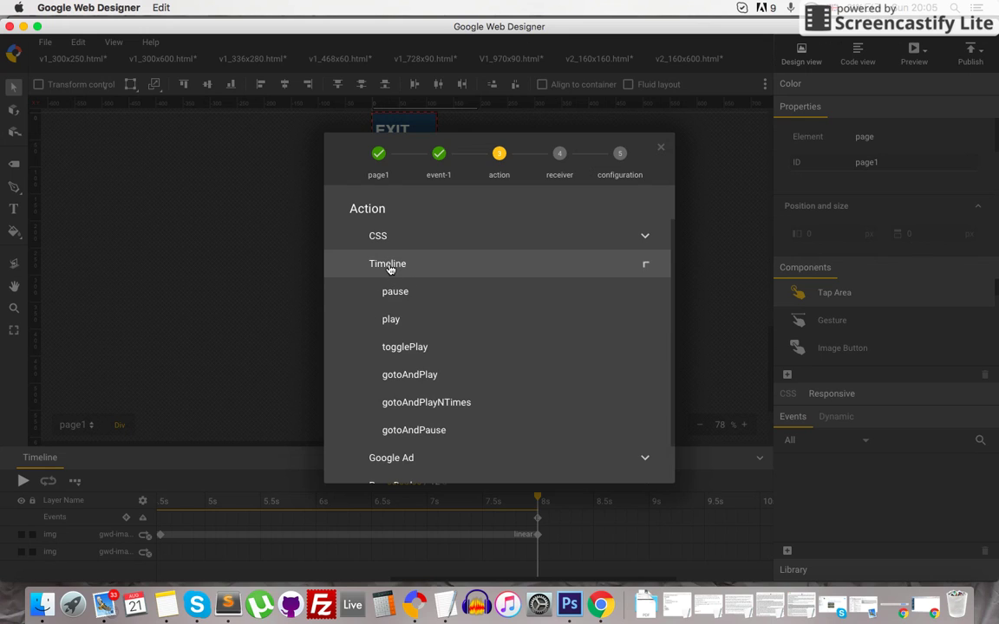
left_click(433, 378)
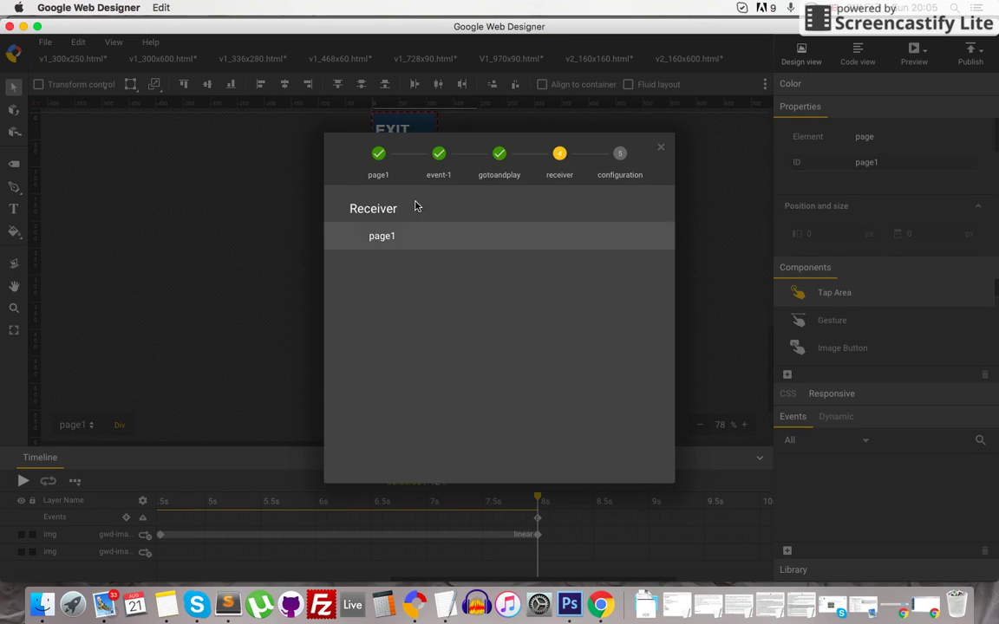
left_click(387, 243)
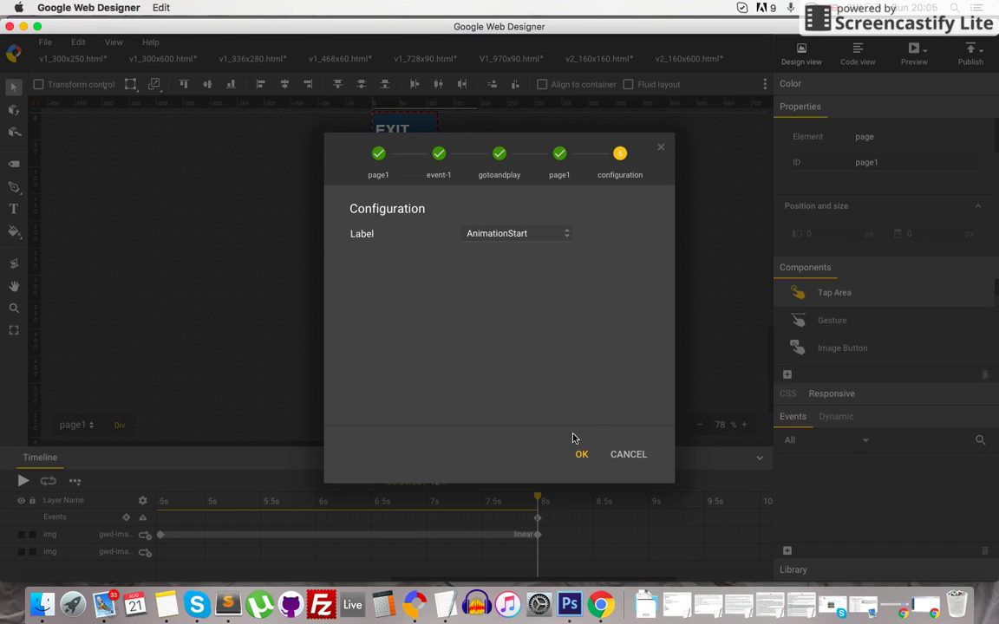
left_click(581, 453)
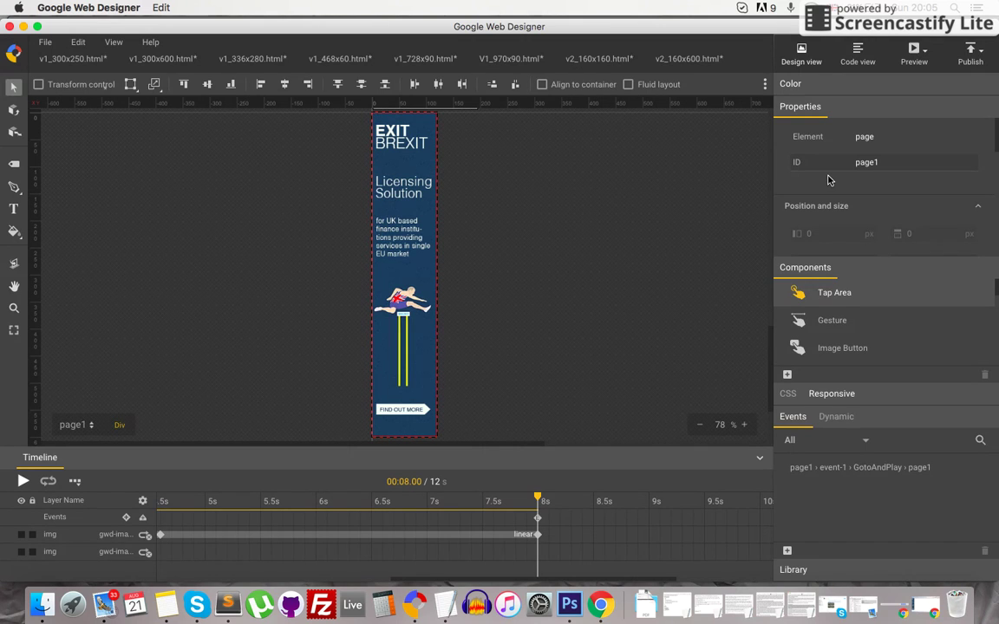
left_click(914, 55)
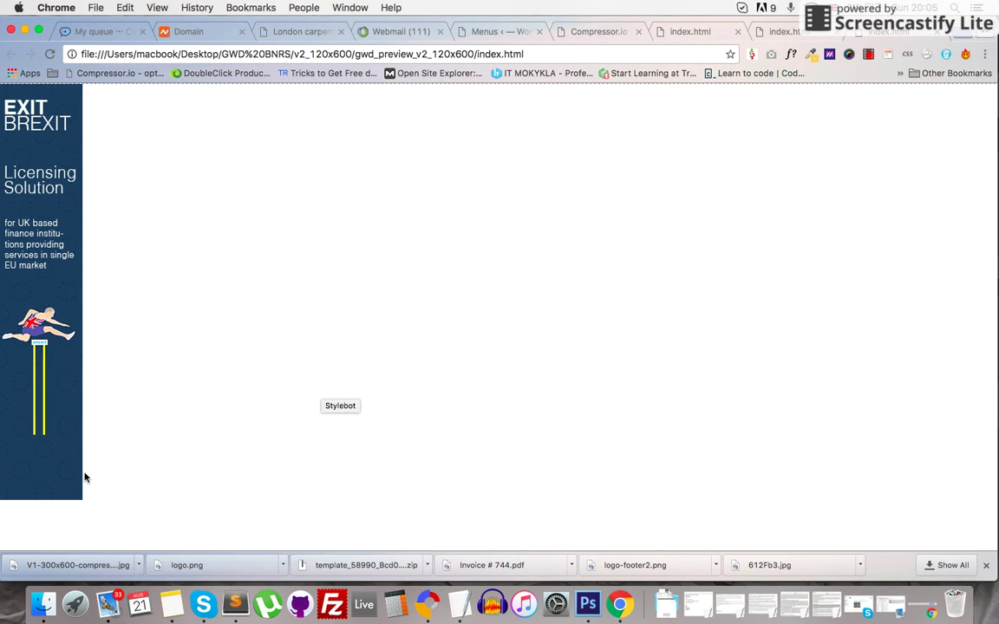
Return to the design view and save the banner
left_click(427, 605)
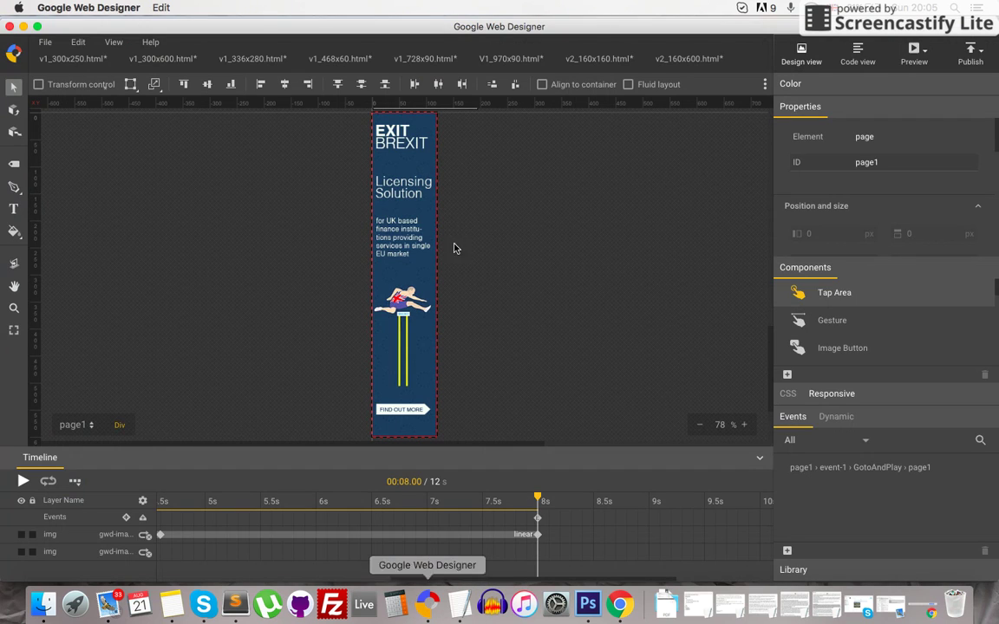
left_click(45, 41)
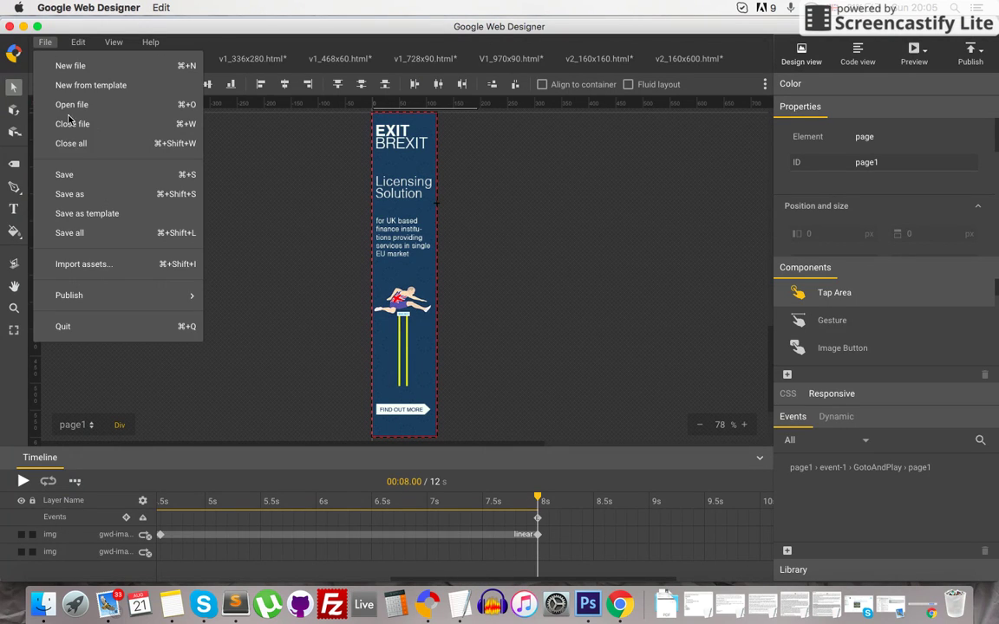
left_click(82, 176)
Bring up the Publish locally settings for the v2_120x600 zip
left_click(45, 42)
mouse_move(105, 292)
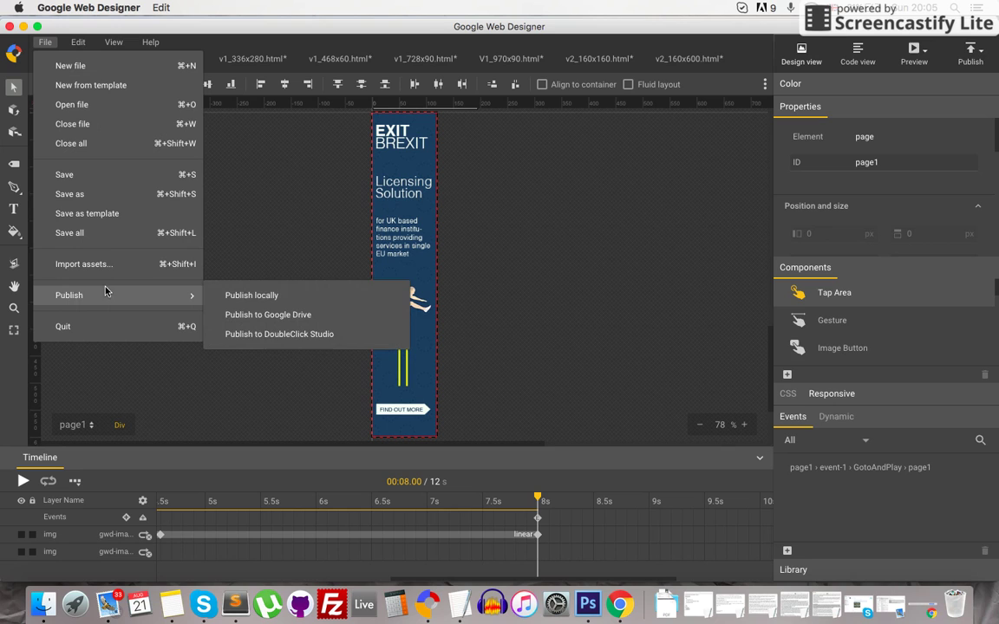
left_click(229, 294)
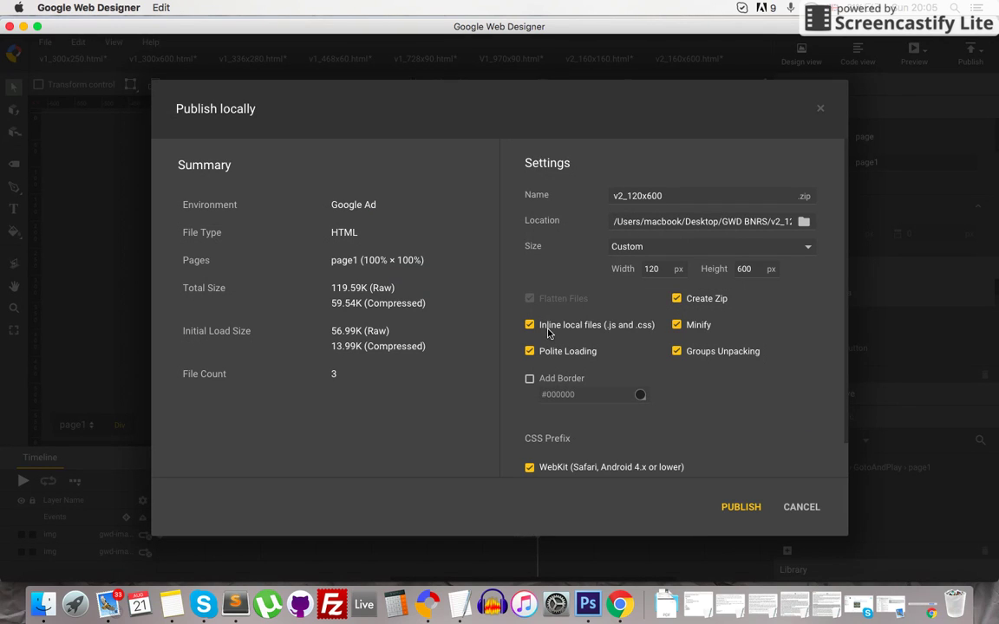